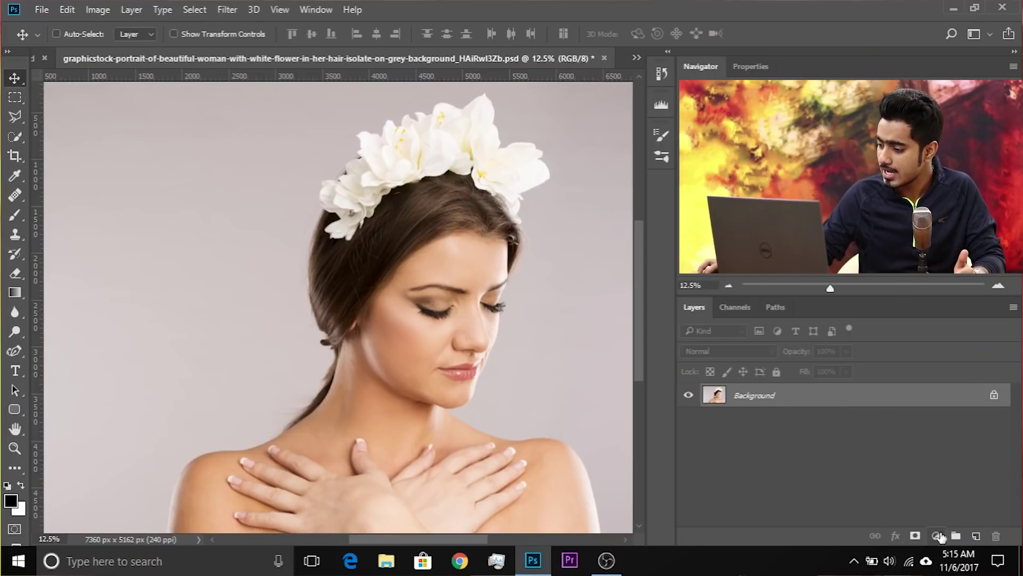
# Add a Solid Color fill layer in orange f59955 (H 25, S 65, B 96).
pyautogui.click(938, 535)
pyautogui.click(920, 210)
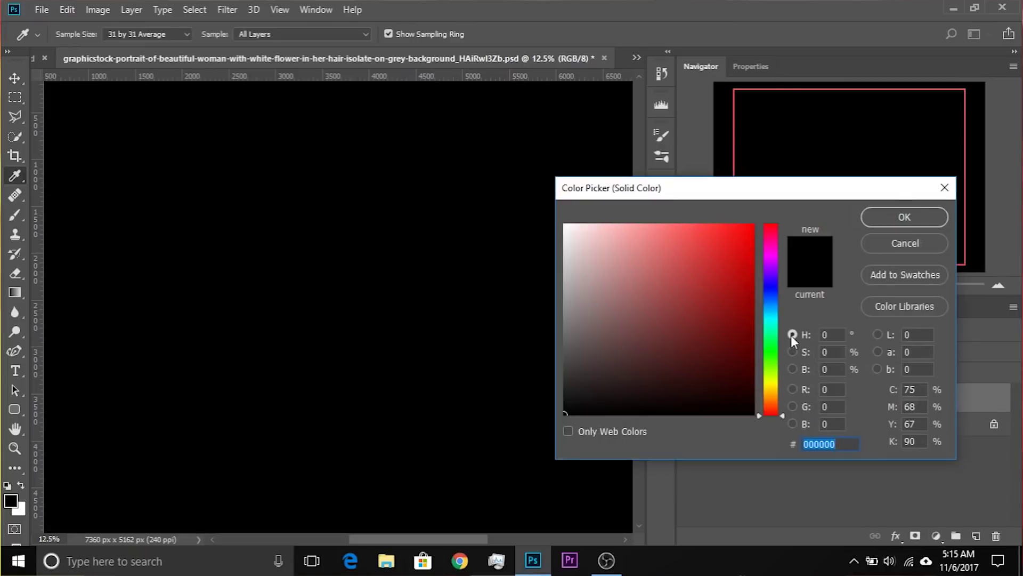
pyautogui.moveTo(623, 249); pyautogui.dragTo(645, 248)
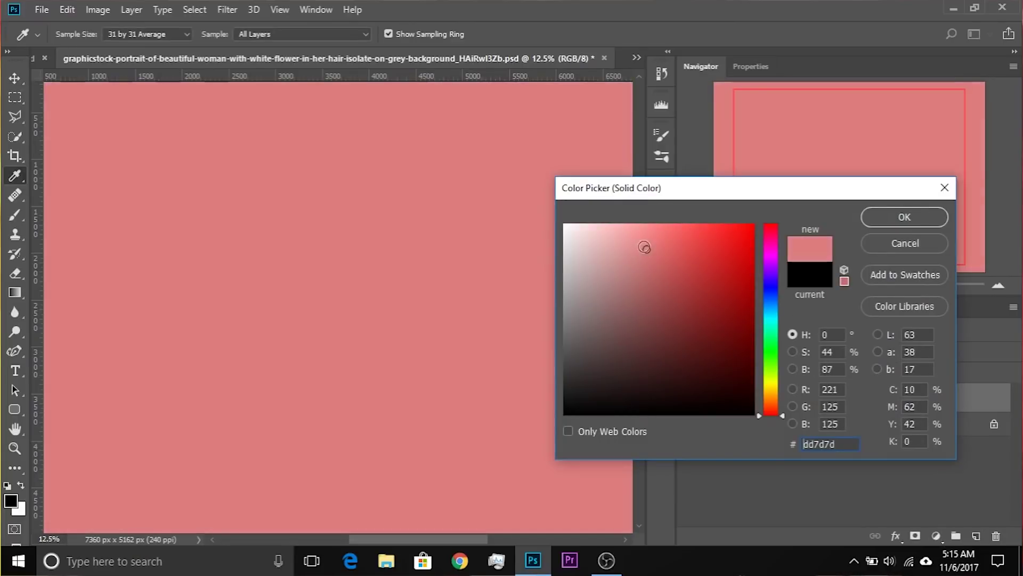
pyautogui.moveTo(771, 408); pyautogui.dragTo(776, 402)
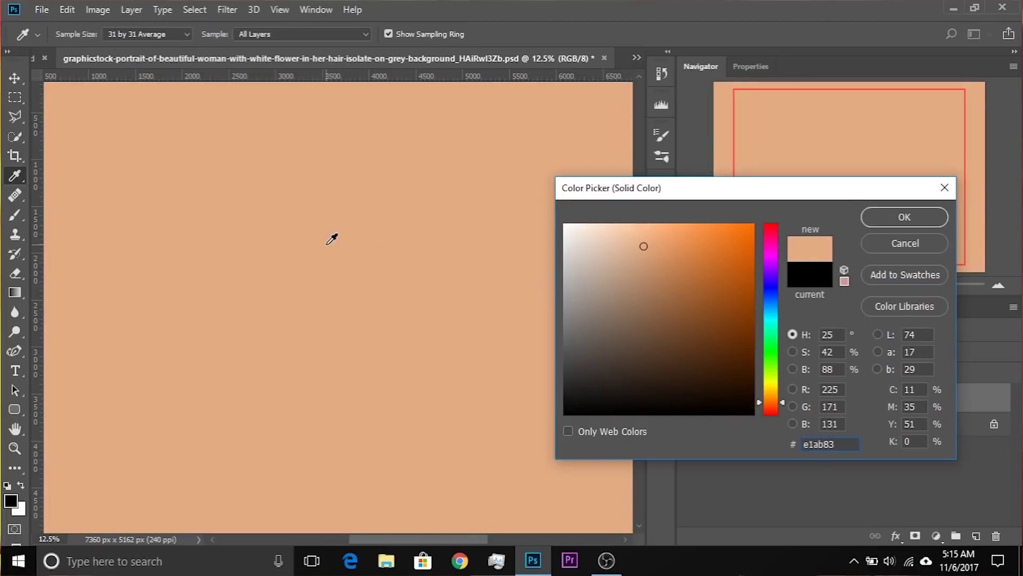
pyautogui.click(792, 351)
pyautogui.moveTo(782, 336); pyautogui.dragTo(774, 290)
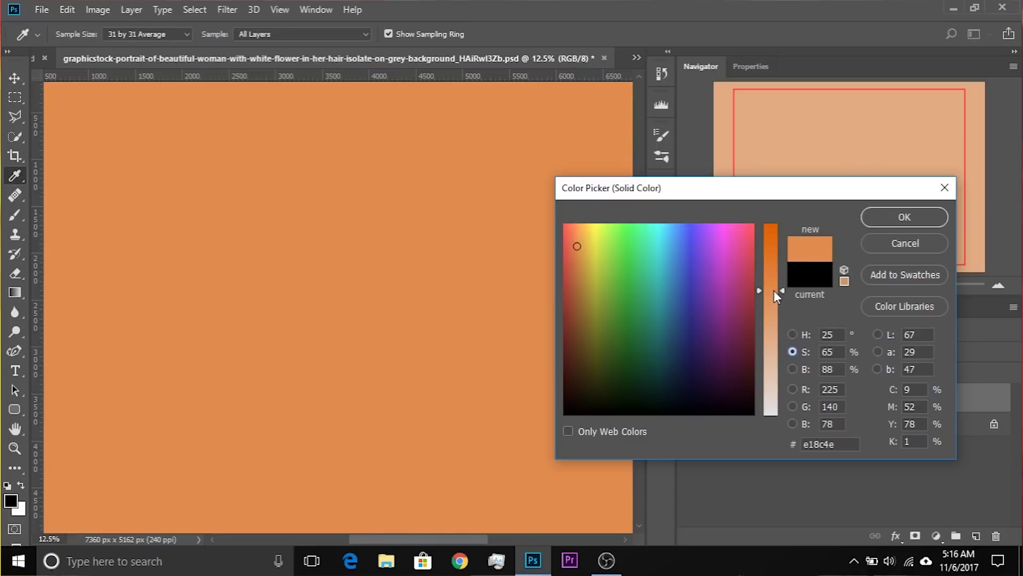
pyautogui.click(793, 369)
pyautogui.moveTo(779, 246); pyautogui.dragTo(780, 232)
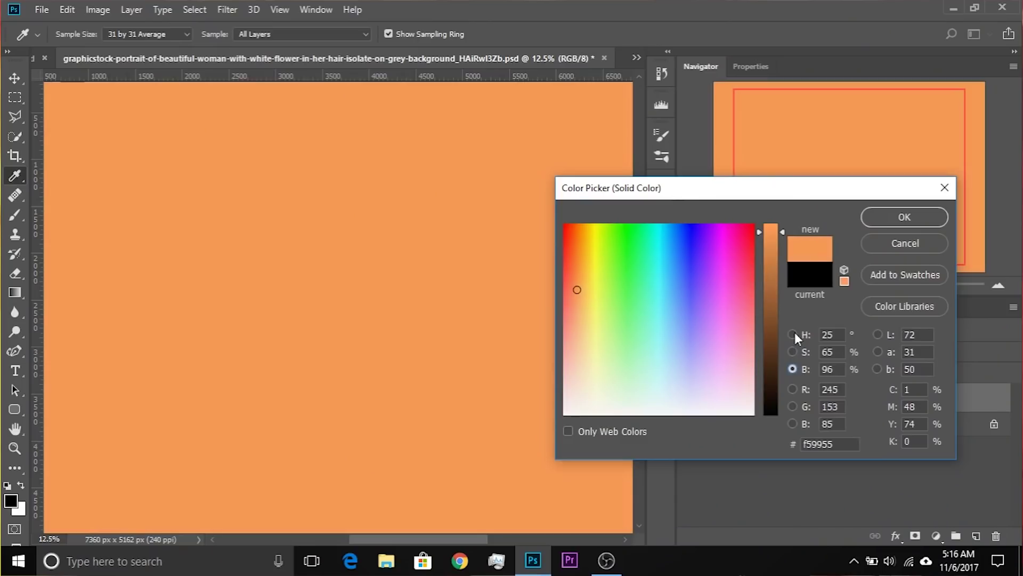
pyautogui.click(793, 334)
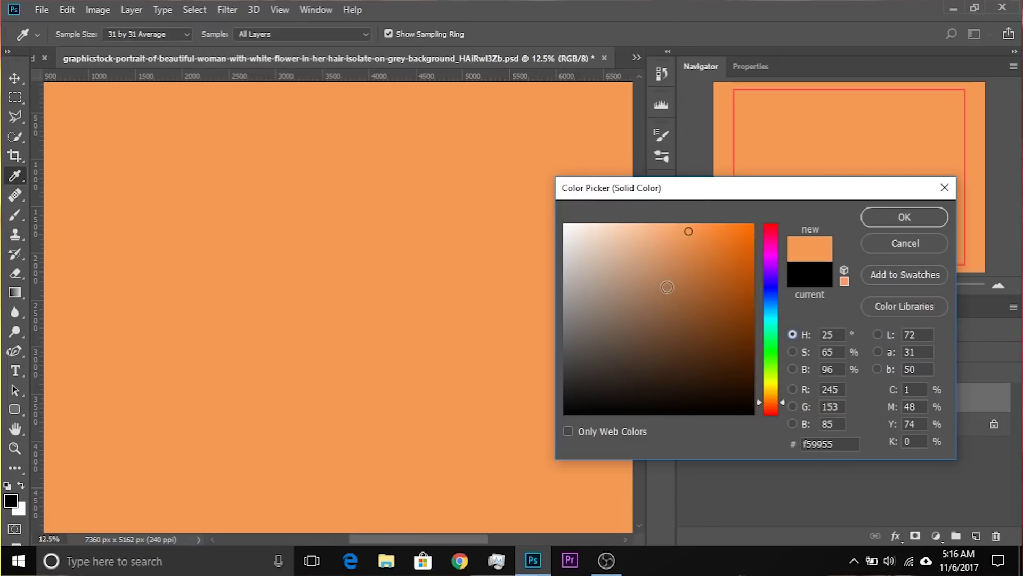
pyautogui.click(792, 353)
pyautogui.click(793, 369)
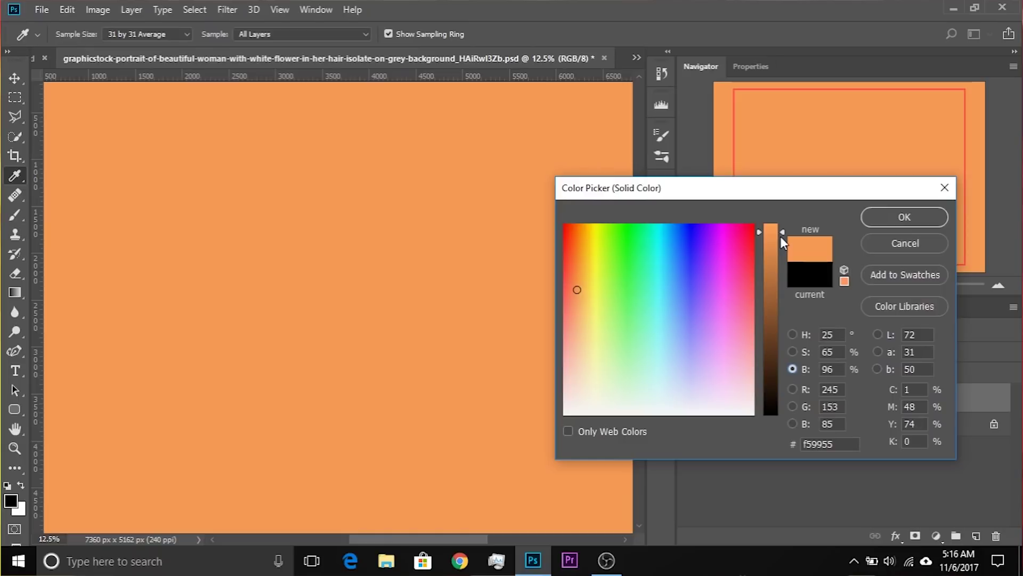
pyautogui.click(902, 219)
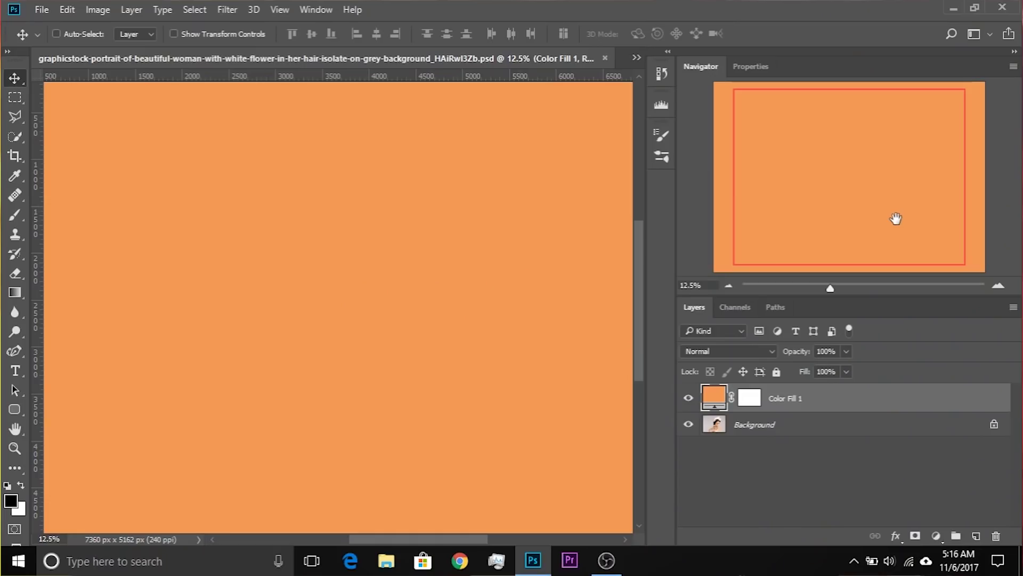
# Set Color Fill 1 to Multiply and invert its mask to black to hide the orange.
pyautogui.click(731, 353)
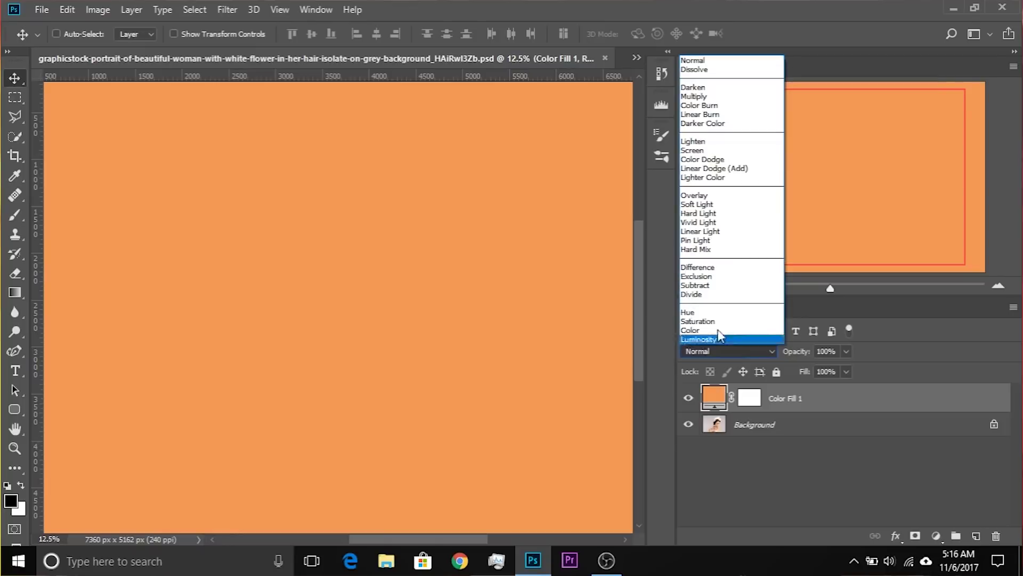
pyautogui.click(694, 96)
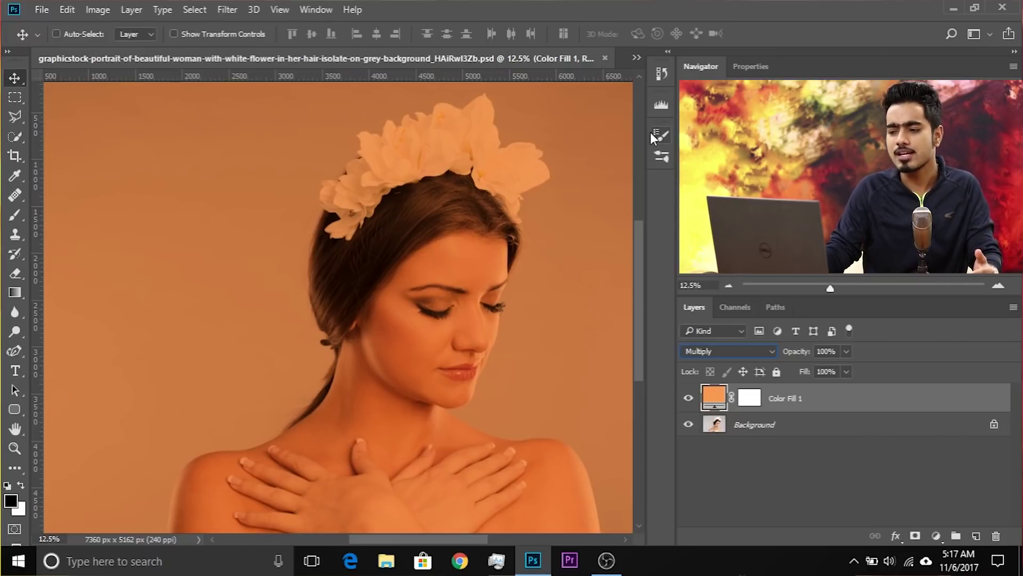
pyautogui.hotkey('ctrl', '+')
pyautogui.hotkey('ctrl', '+')
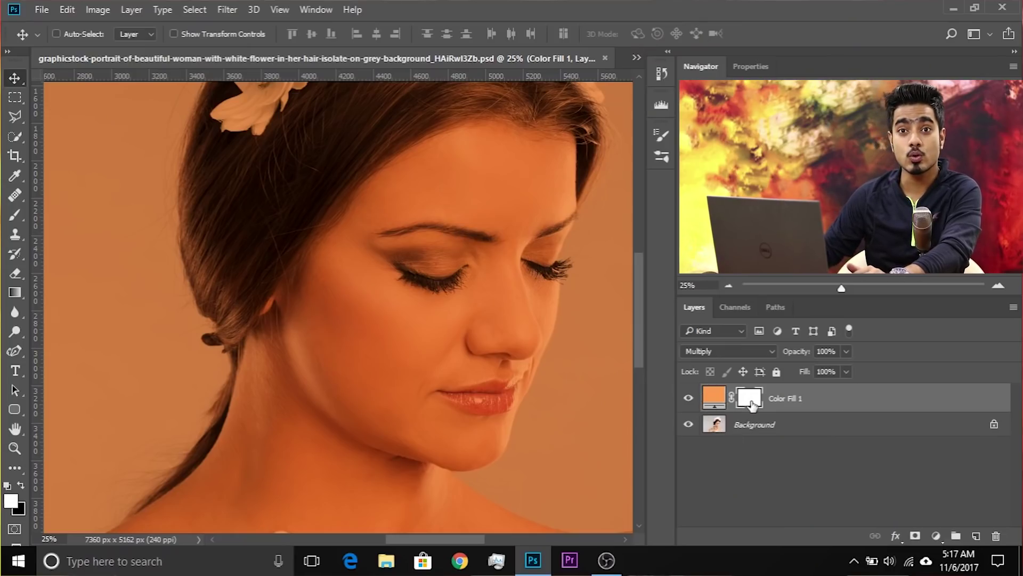
pyautogui.hotkey('ctrl', 'i')
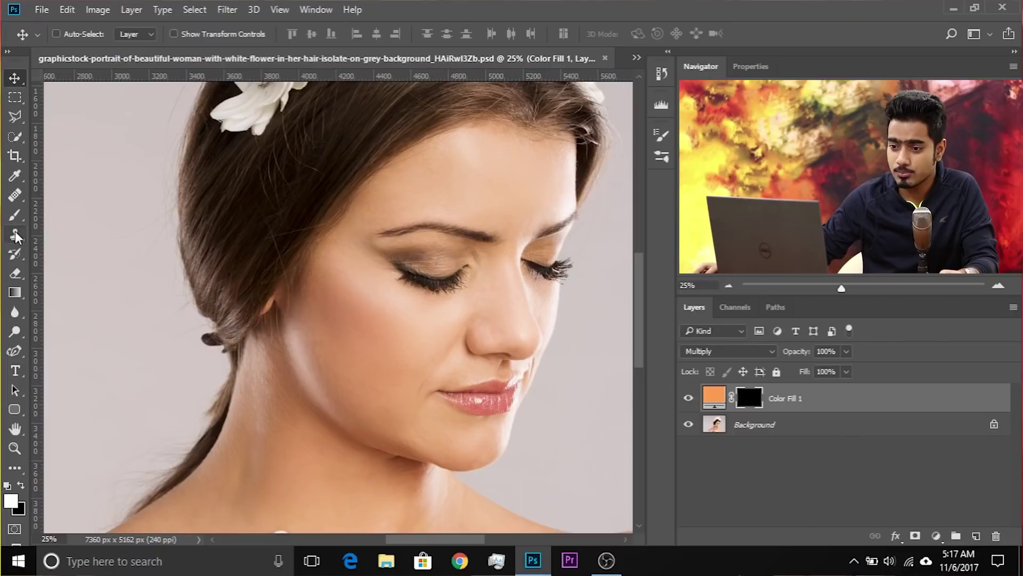
pyautogui.click(14, 216)
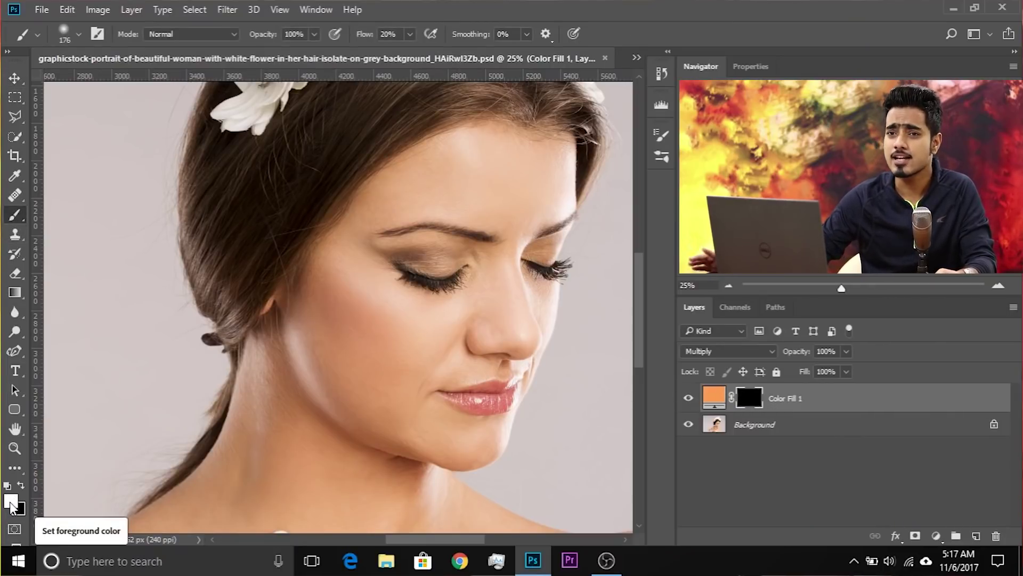
pyautogui.hscroll(3, 487, 336)
pyautogui.scroll(1, 373, 354)
pyautogui.scroll(1, 373, 355)
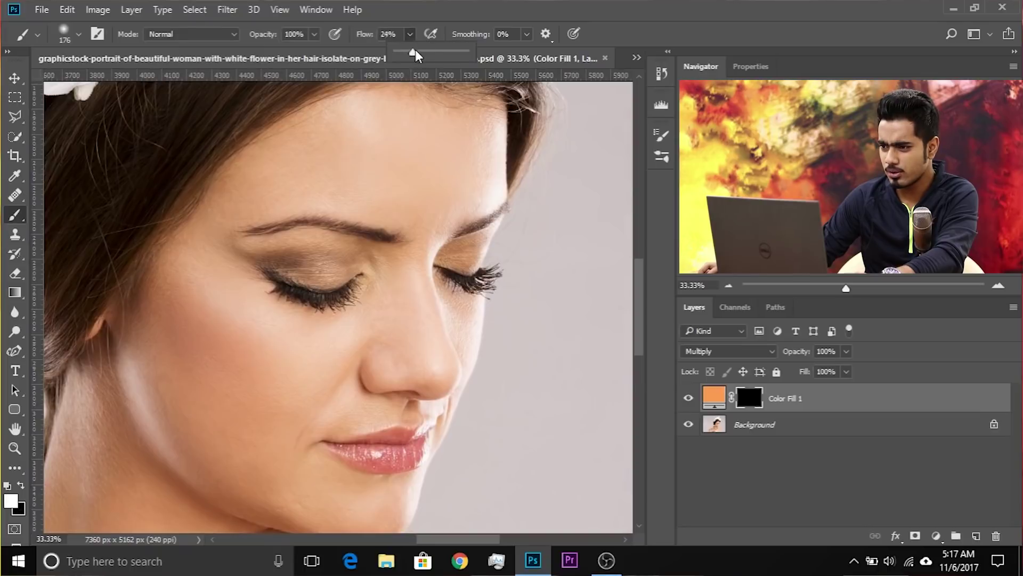
pyautogui.press(']')
pyautogui.press(']')
pyautogui.press(']')
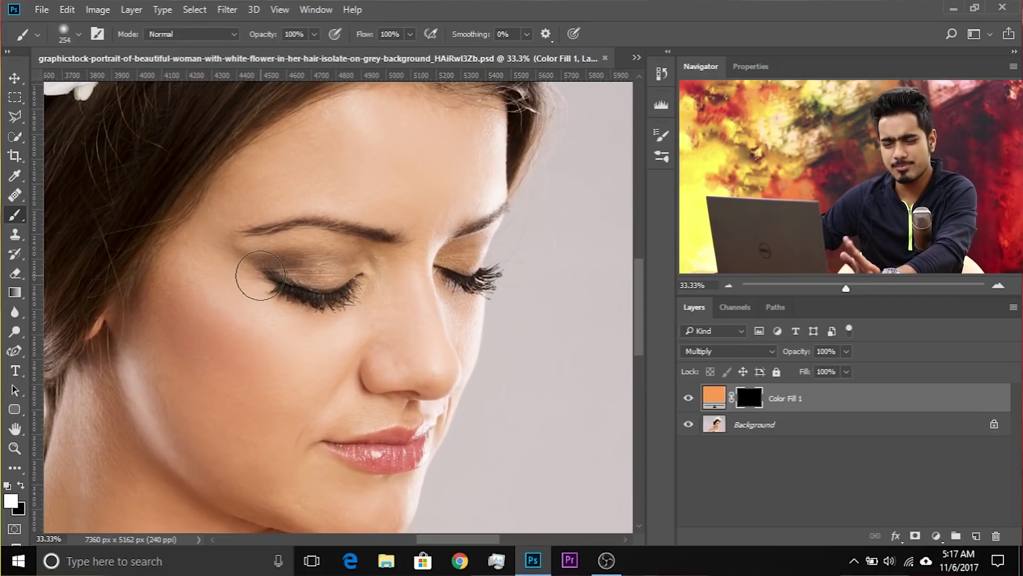
pyautogui.moveTo(284, 287); pyautogui.dragTo(281, 286)
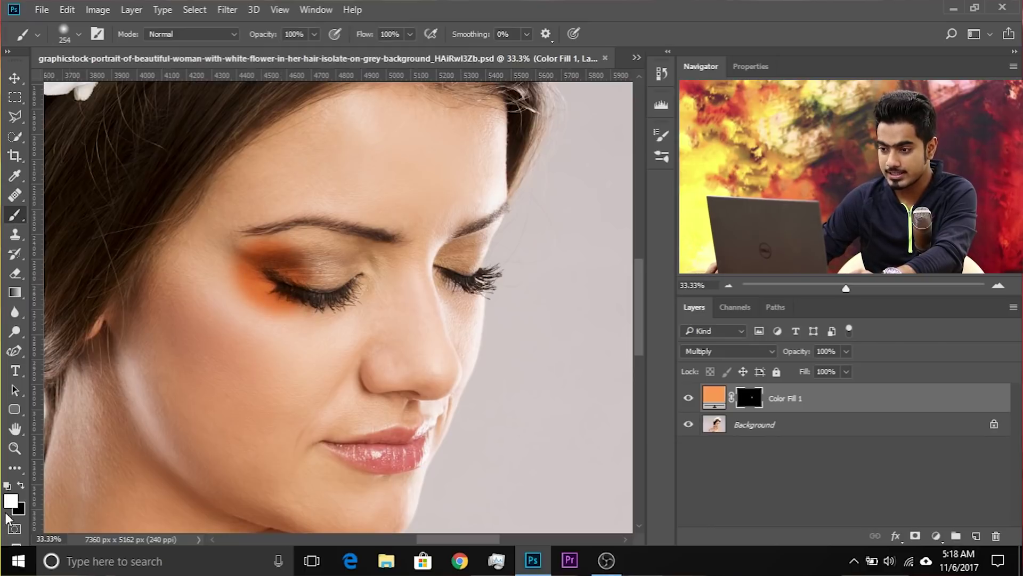
pyautogui.moveTo(276, 283)
pyautogui.mouseDown()
pyautogui.moveTo(229, 290)
pyautogui.moveTo(226, 301)
pyautogui.moveTo(280, 324)
pyautogui.moveTo(319, 310)
pyautogui.moveTo(273, 285)
pyautogui.moveTo(335, 277)
pyautogui.moveTo(338, 262)
pyautogui.moveTo(285, 256)
pyautogui.moveTo(301, 215)
pyautogui.mouseUp()
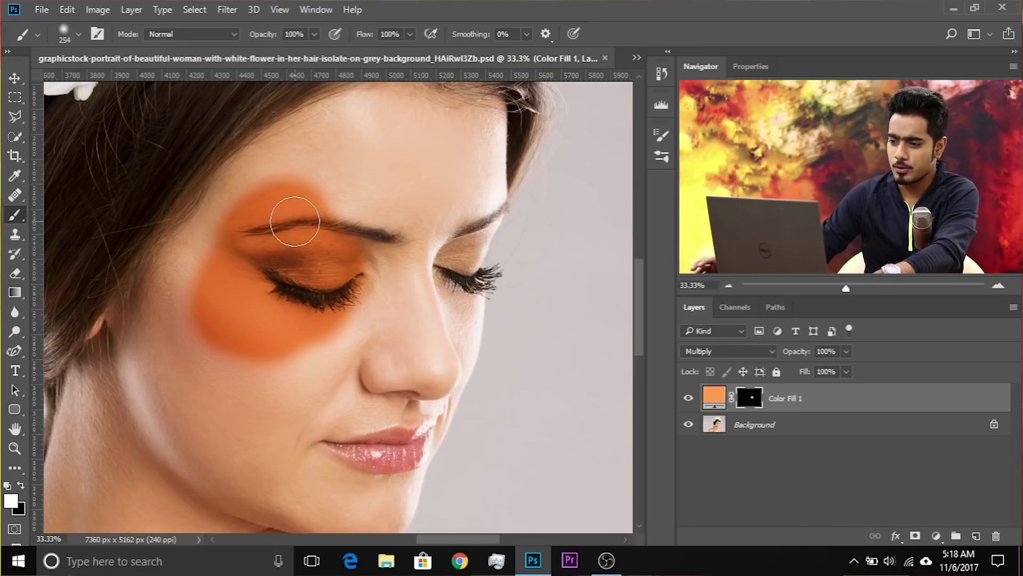
pyautogui.hscroll(2, 260, 228)
pyautogui.moveTo(261, 229)
pyautogui.mouseDown()
pyautogui.moveTo(303, 190)
pyautogui.moveTo(331, 197)
pyautogui.moveTo(372, 173)
pyautogui.moveTo(407, 195)
pyautogui.mouseUp()
pyautogui.moveTo(483, 224)
pyautogui.mouseDown()
pyautogui.moveTo(482, 201)
pyautogui.moveTo(456, 241)
pyautogui.mouseUp()
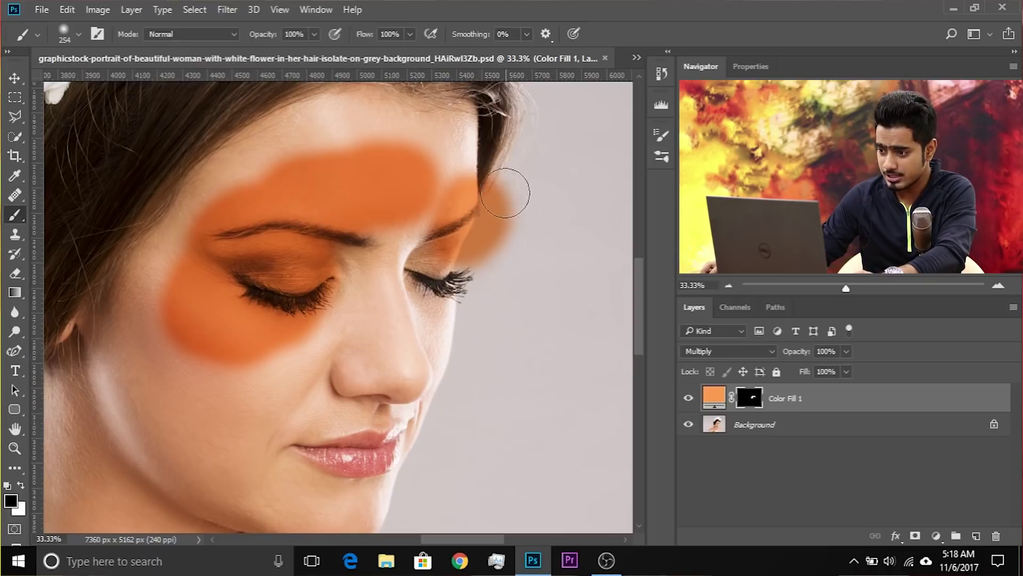
pyautogui.moveTo(508, 188); pyautogui.dragTo(507, 215)
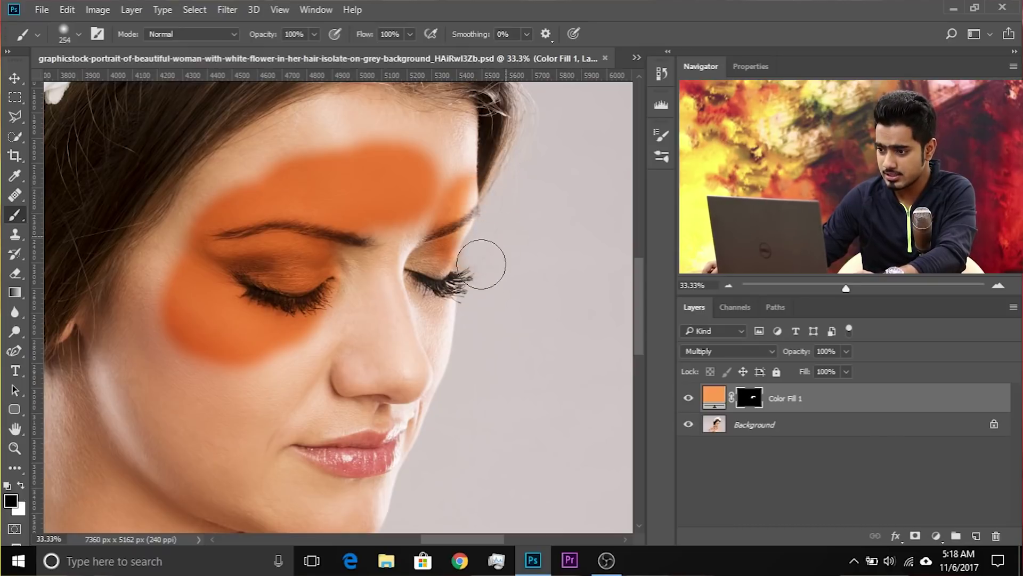
pyautogui.press('x')
pyautogui.moveTo(297, 265)
pyautogui.mouseDown()
pyautogui.moveTo(358, 301)
pyautogui.moveTo(354, 290)
pyautogui.moveTo(202, 373)
pyautogui.mouseUp()
pyautogui.moveTo(228, 349); pyautogui.dragTo(270, 282)
pyautogui.moveTo(208, 224)
pyautogui.mouseDown()
pyautogui.moveTo(242, 367)
pyautogui.moveTo(306, 391)
pyautogui.moveTo(337, 356)
pyautogui.moveTo(415, 315)
pyautogui.moveTo(320, 384)
pyautogui.moveTo(298, 432)
pyautogui.mouseUp()
pyautogui.moveTo(298, 431)
pyautogui.mouseDown()
pyautogui.moveTo(276, 262)
pyautogui.moveTo(266, 280)
pyautogui.moveTo(366, 297)
pyautogui.mouseUp()
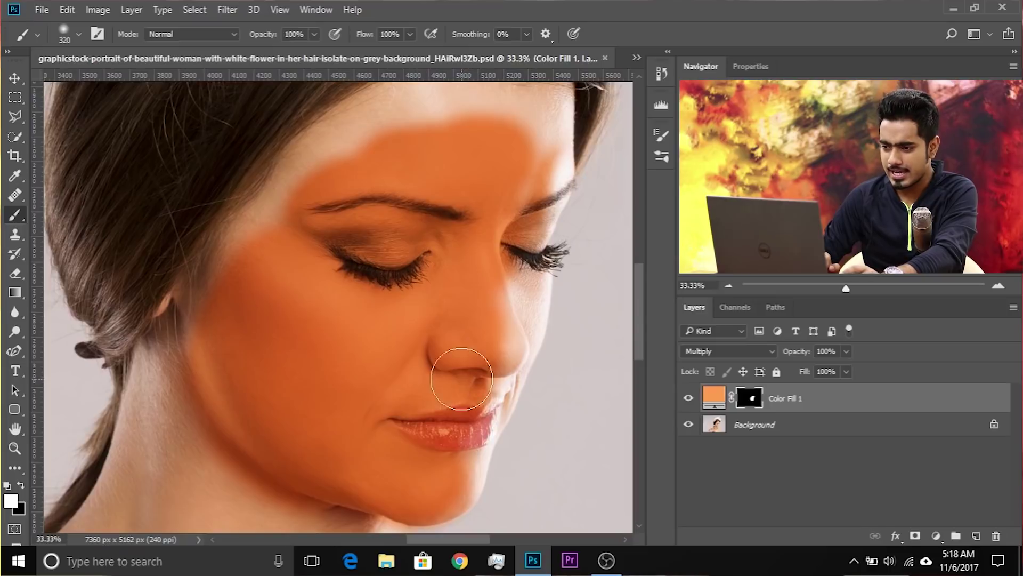
pyautogui.hotkey('ctrl', 'alt', 'z')
pyautogui.hotkey('ctrl', 'alt', 'z')
pyautogui.hotkey('ctrl', 'alt', 'z')
pyautogui.hotkey('ctrl', 'alt', 'z')
pyautogui.hotkey('ctrl', 'alt', 'z')
pyautogui.hotkey('ctrl', 'alt', 'z')
pyautogui.hotkey('ctrl', 'alt', 'z')
pyautogui.hotkey('ctrl', 'alt', 'z')
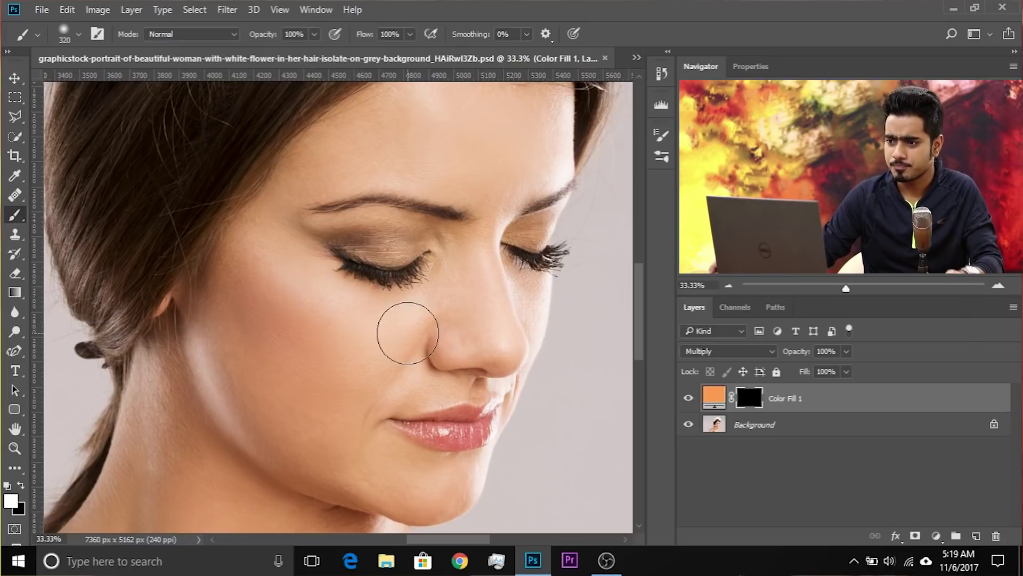
pyautogui.click(195, 10)
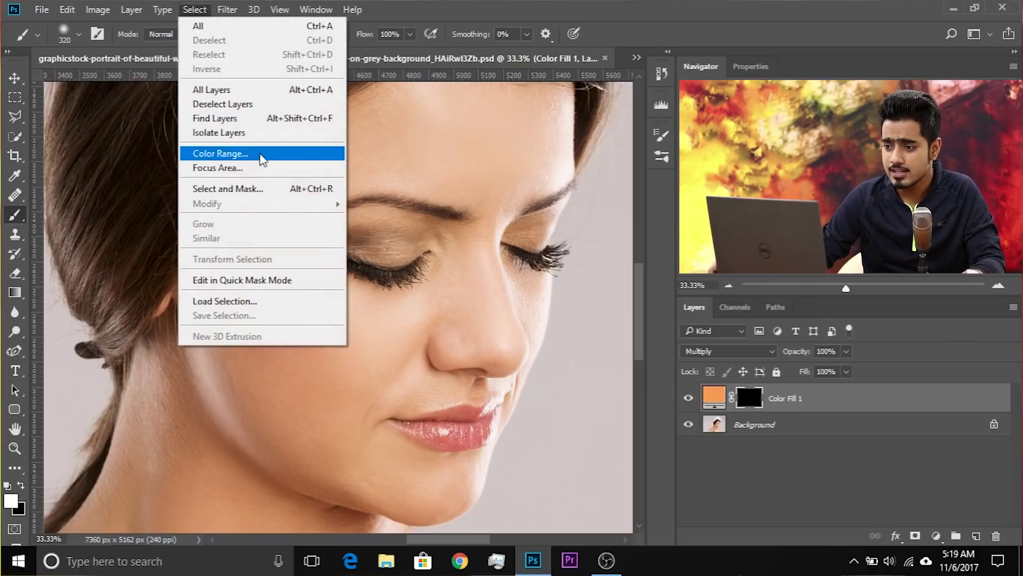
# Open Color Range to check its selection modes, then cancel the dialog.
pyautogui.click(262, 154)
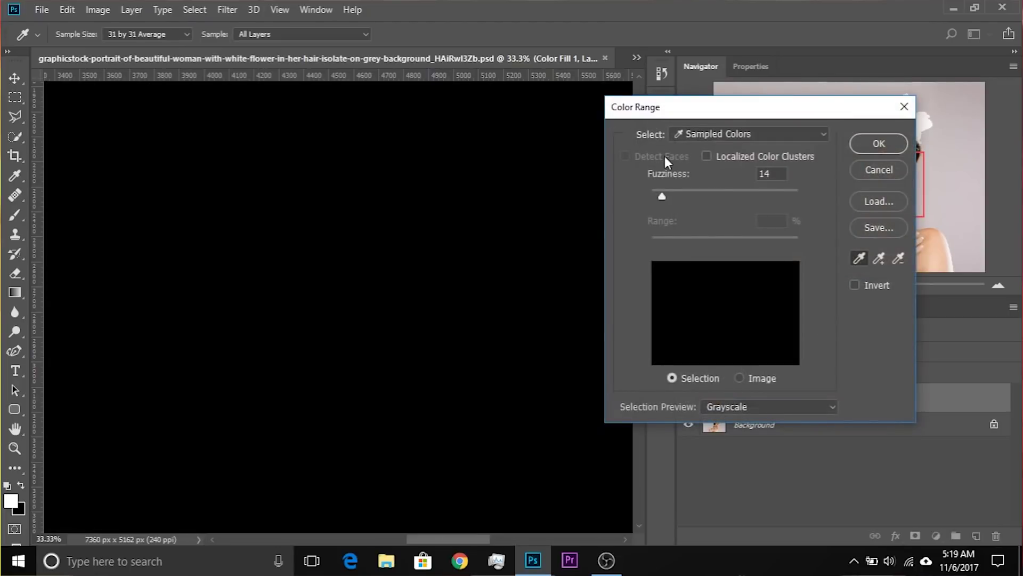
pyautogui.click(749, 134)
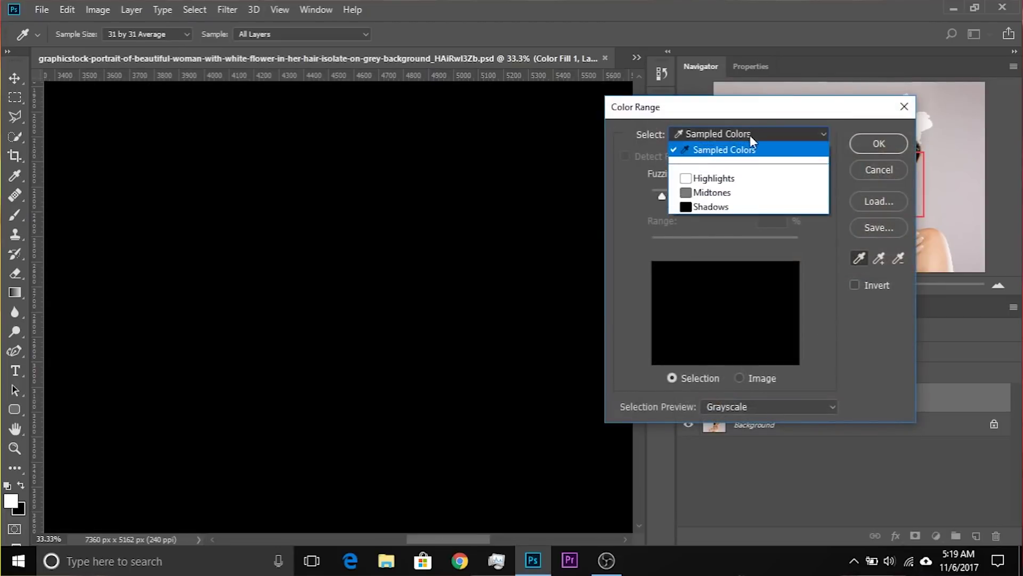
pyautogui.click(749, 136)
pyautogui.click(757, 135)
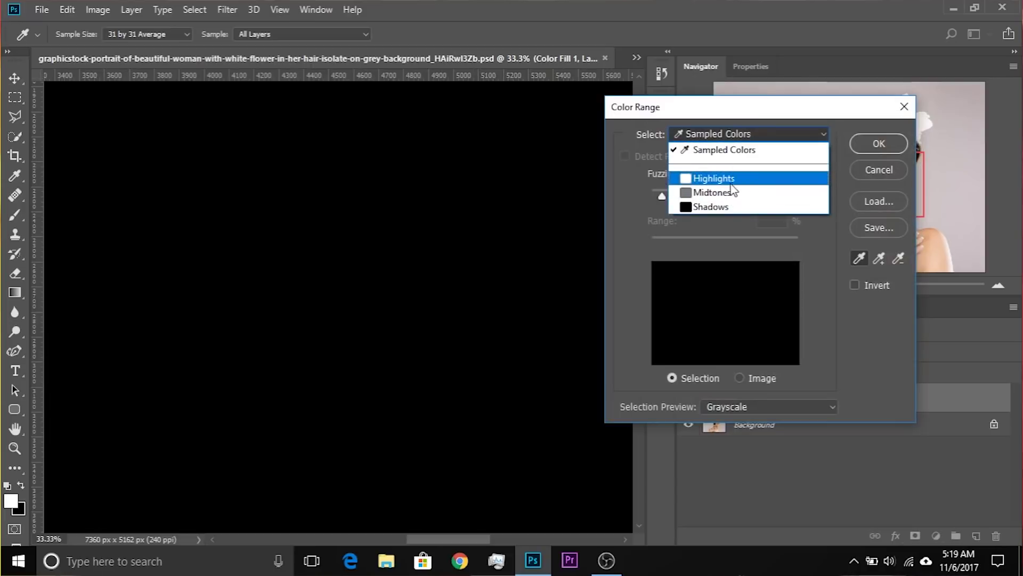
pyautogui.click(950, 176)
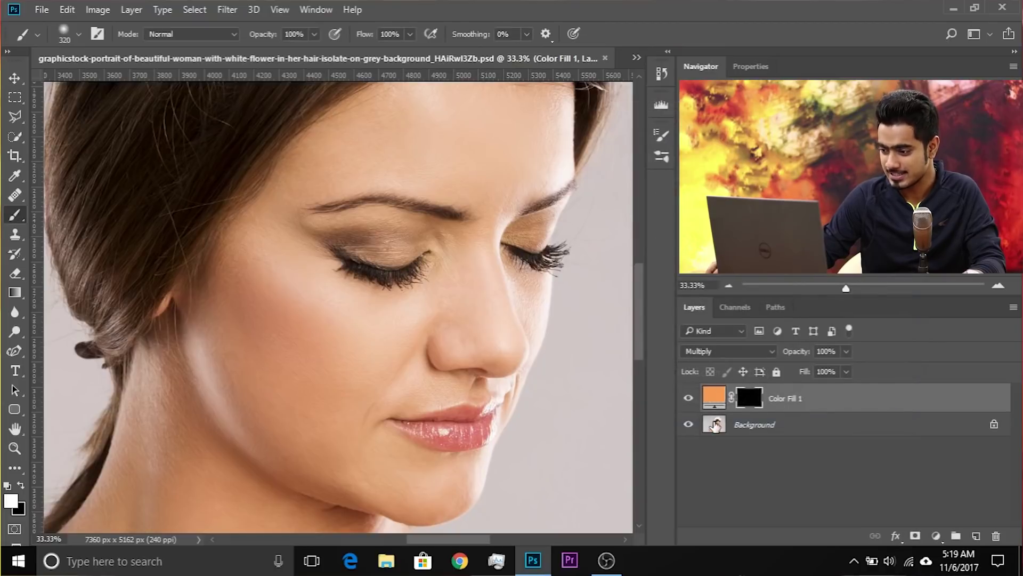
# On the Background layer, reopen Color Range with Sampled Colors, fuzziness 14 and Quick Mask preview.
pyautogui.click(716, 424)
pyautogui.press('x')
pyautogui.click(195, 10)
pyautogui.click(237, 155)
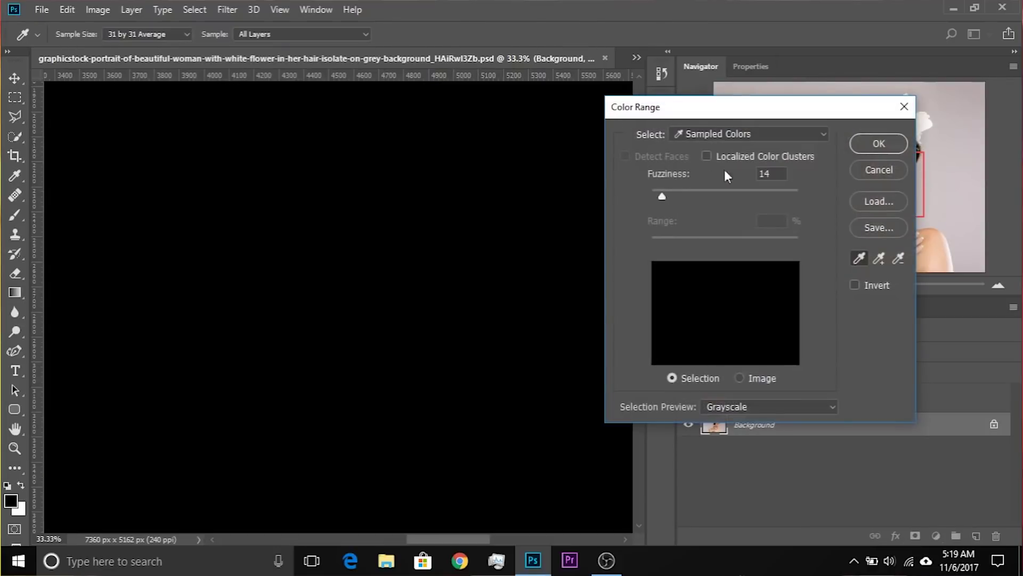
pyautogui.click(747, 136)
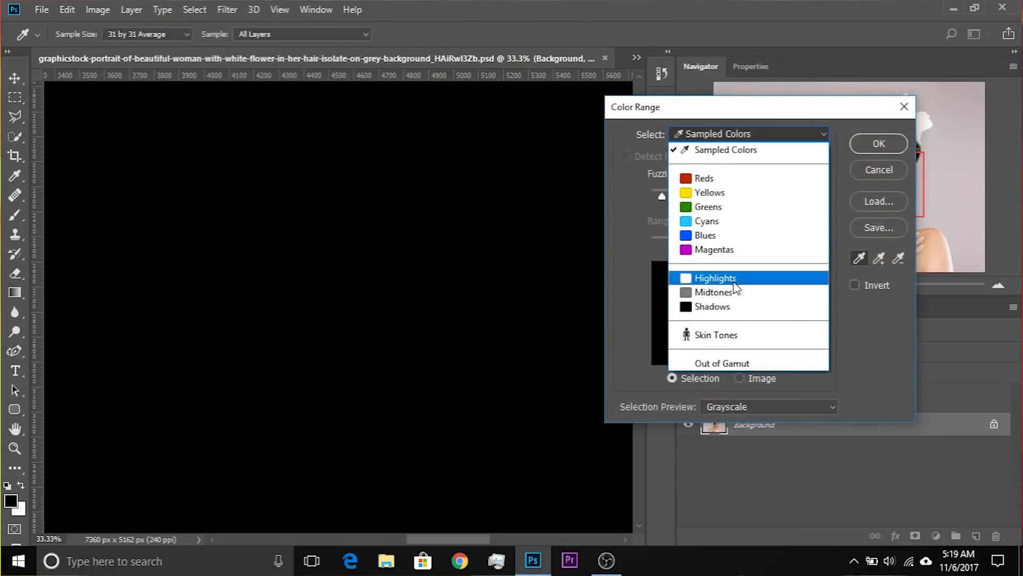
pyautogui.click(718, 336)
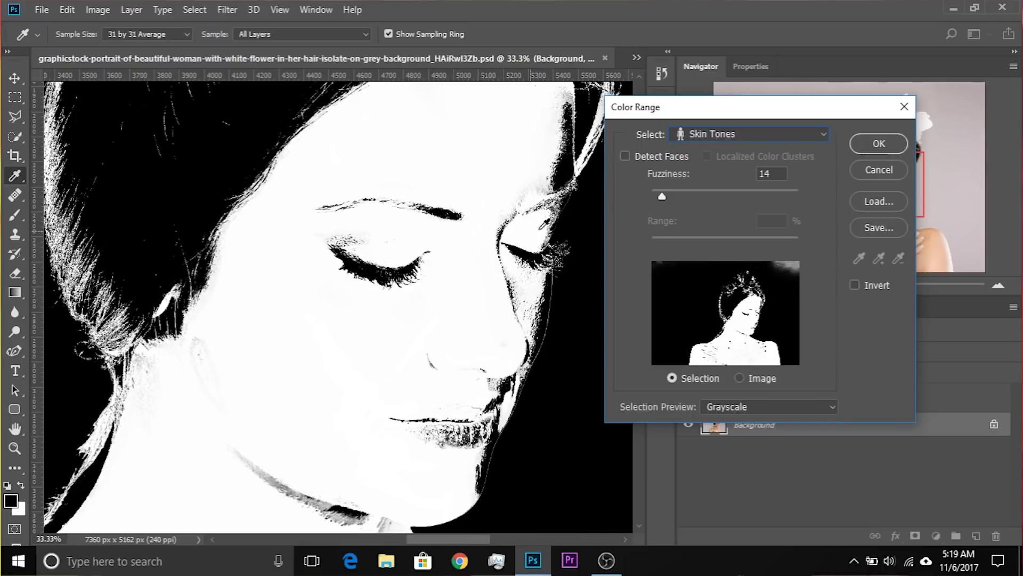
pyautogui.click(715, 131)
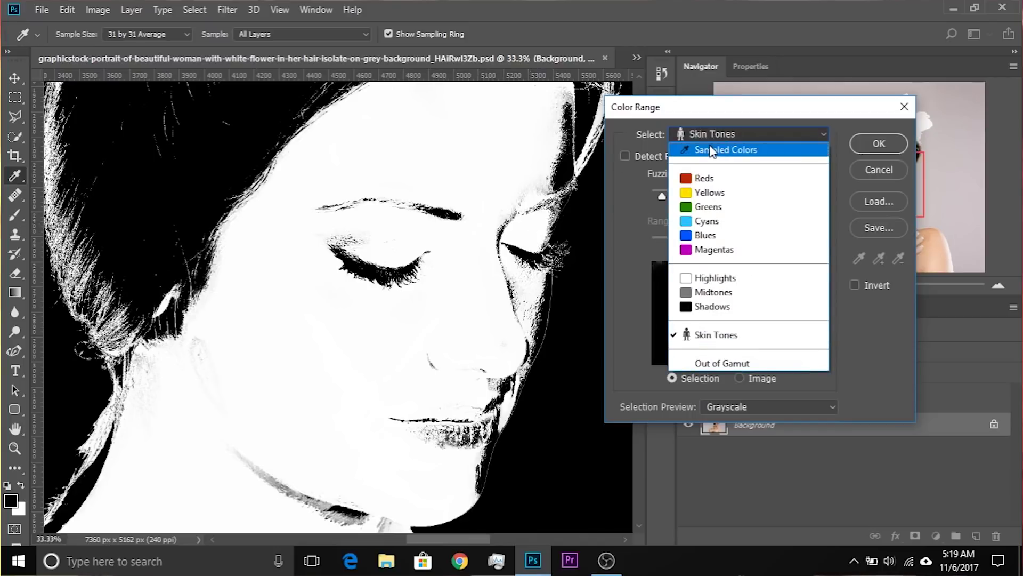
pyautogui.click(711, 148)
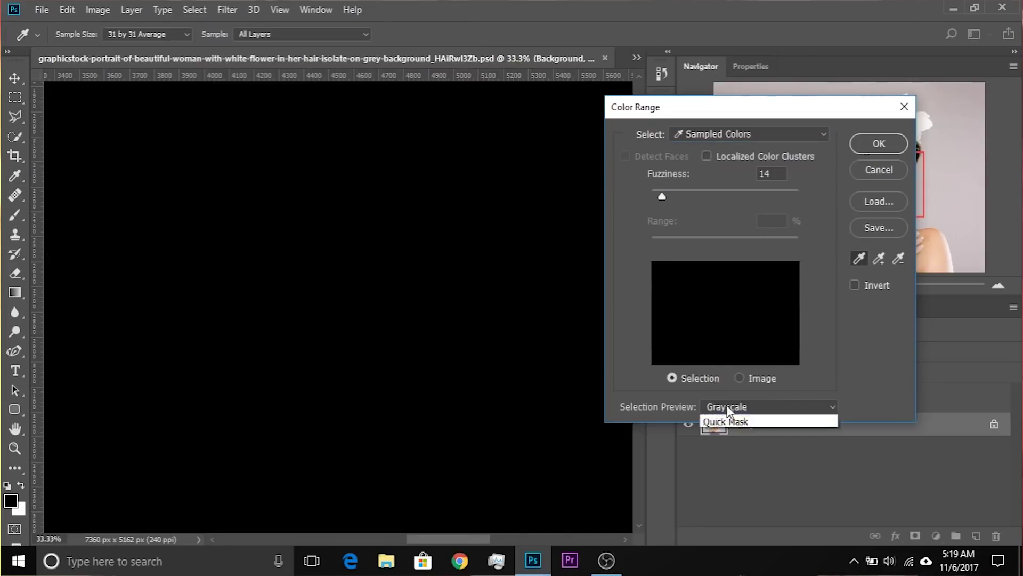
pyautogui.click(727, 406)
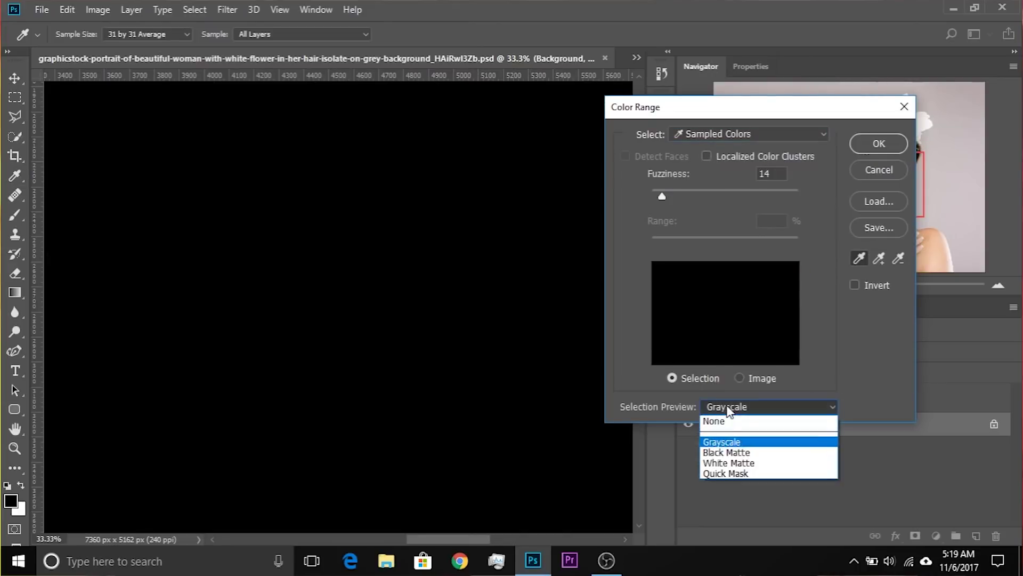
pyautogui.click(728, 473)
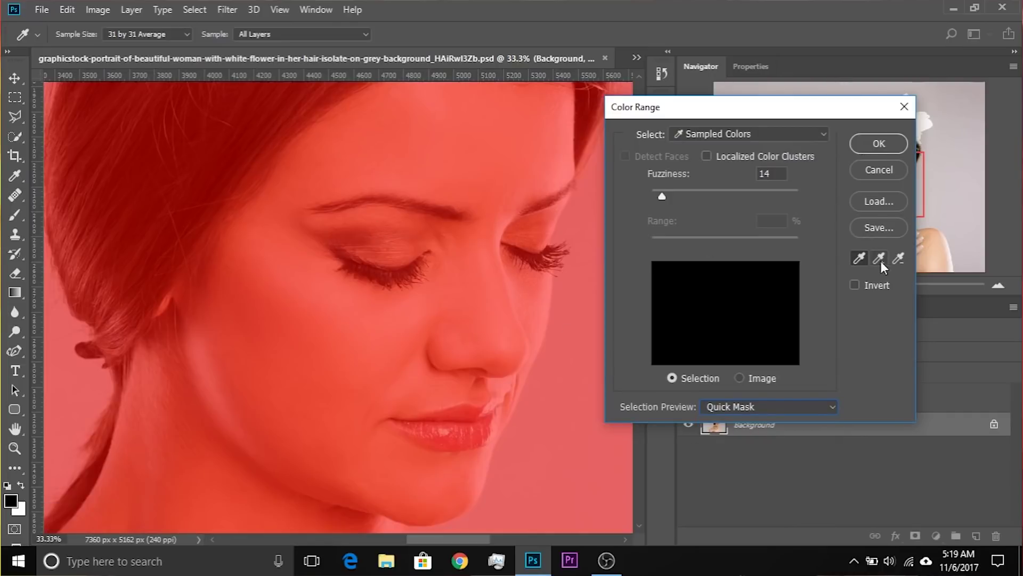
# Sample the woman's face skin: forehead, cheeks and sides of the nose.
pyautogui.click(461, 130)
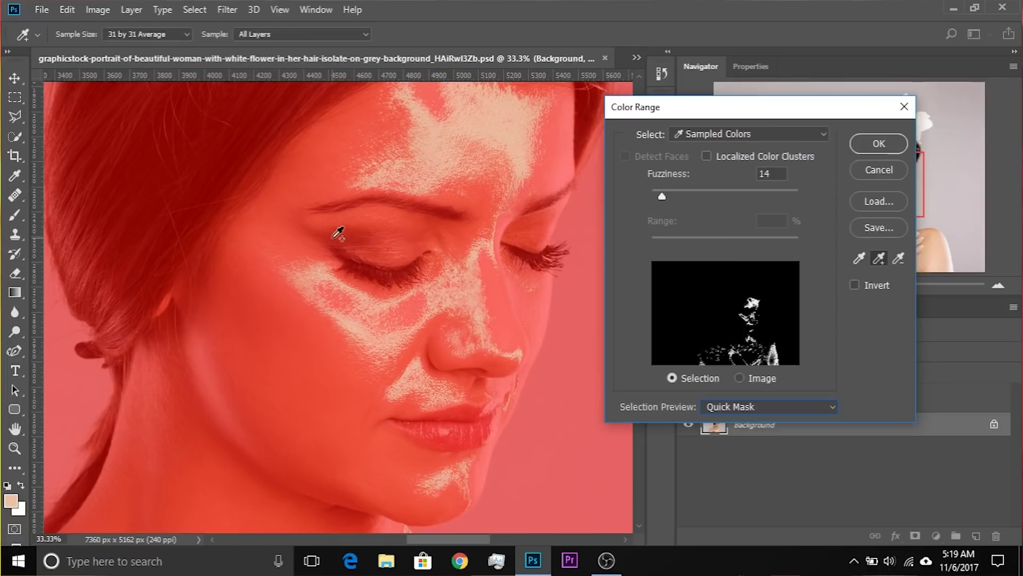
pyautogui.click(349, 142)
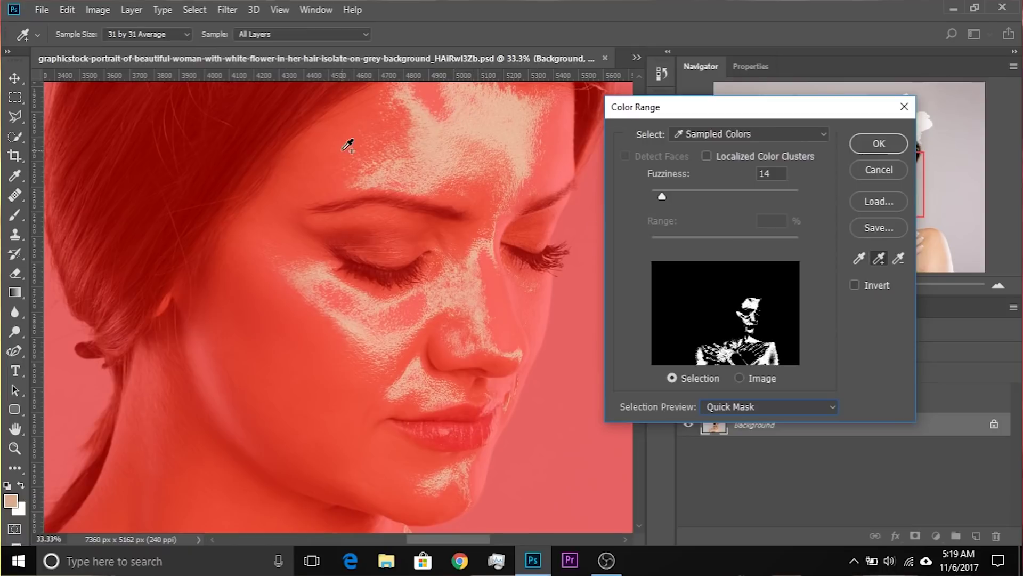
pyautogui.click(253, 339)
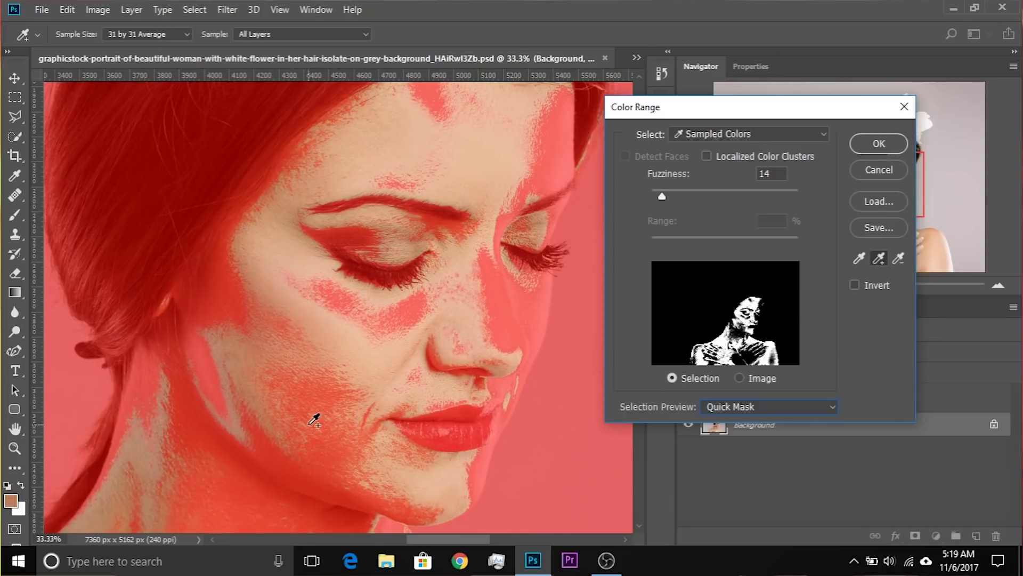
pyautogui.click(288, 328)
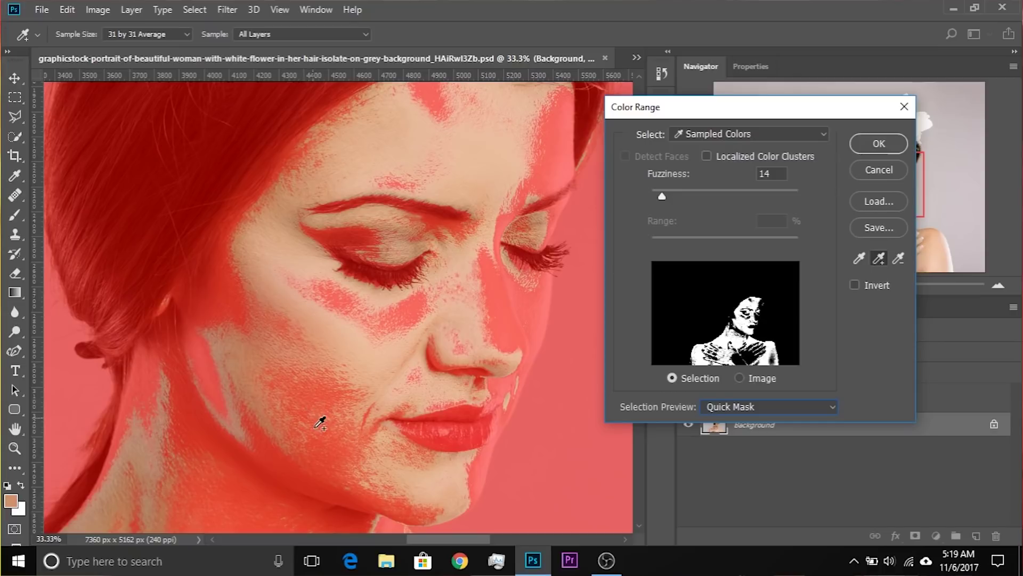
pyautogui.click(371, 316)
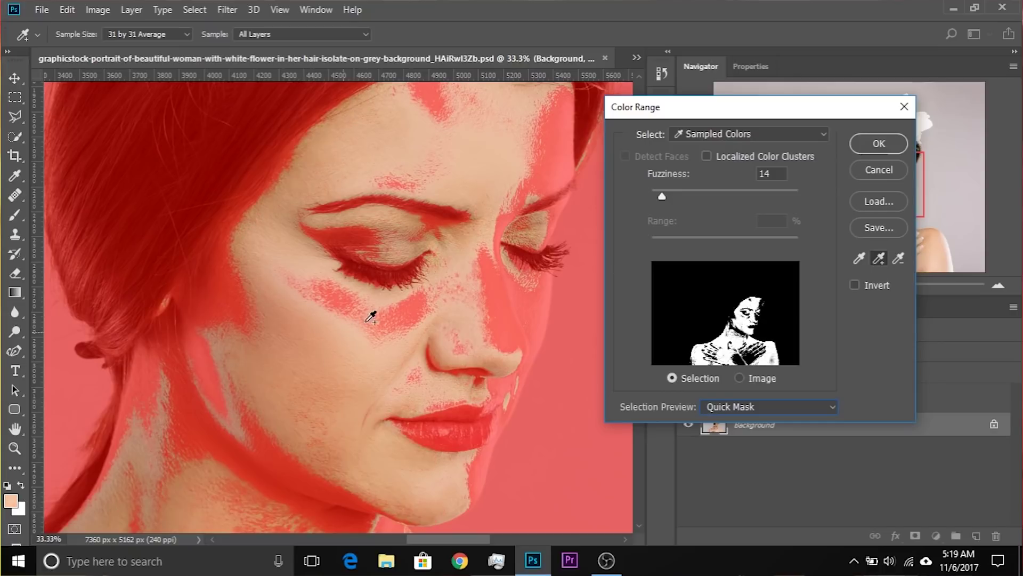
pyautogui.click(420, 299)
pyautogui.click(504, 330)
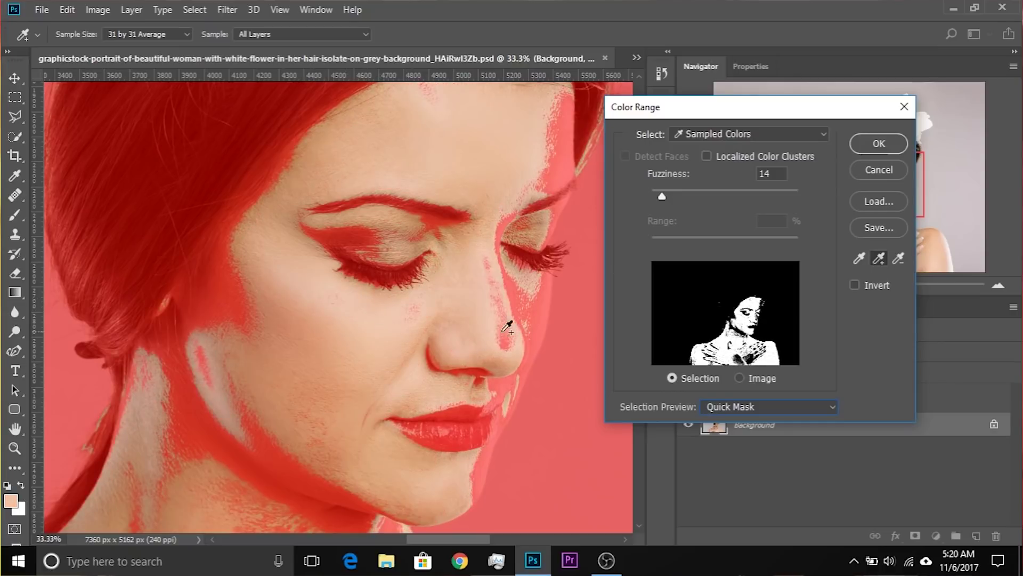
pyautogui.click(505, 332)
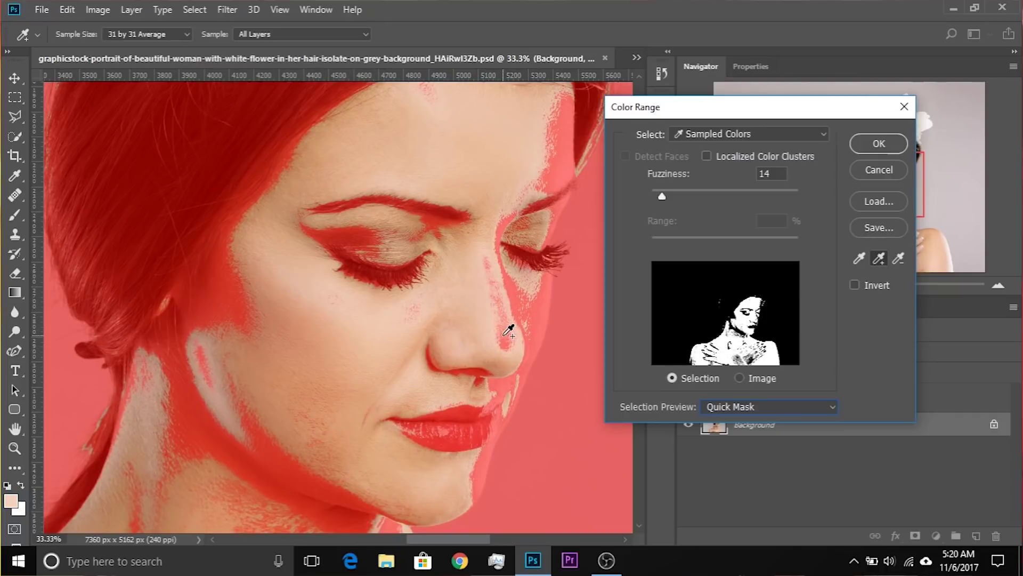
pyautogui.moveTo(648, 116); pyautogui.dragTo(736, 132)
pyautogui.moveTo(640, 287); pyautogui.dragTo(646, 319)
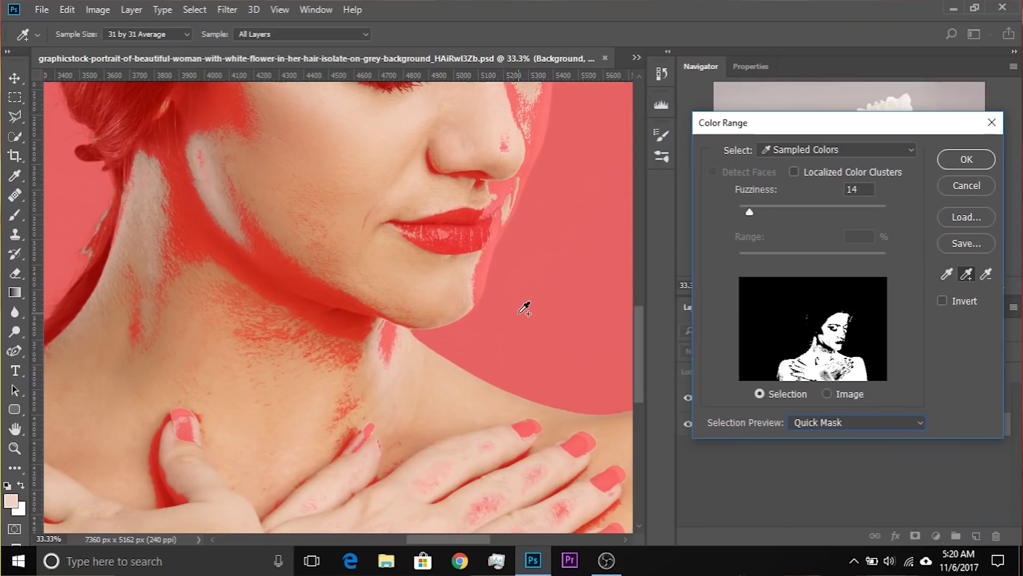
# Add finger, neck and shaded cheek skin samples, undoing one that grabbed the background.
pyautogui.click(167, 488)
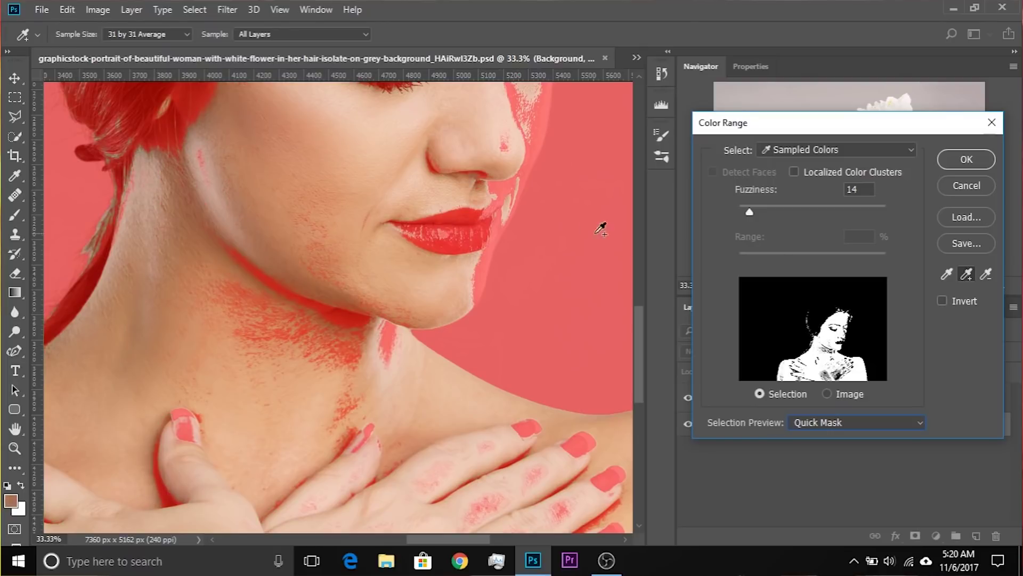
pyautogui.scroll(2, 279, 359)
pyautogui.click(279, 402)
pyautogui.click(368, 395)
pyautogui.click(388, 389)
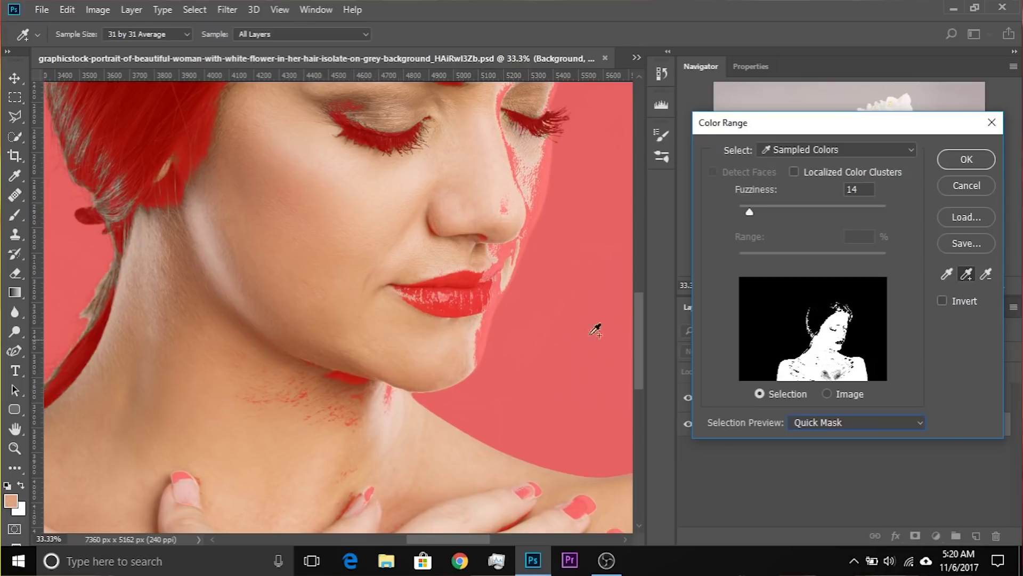
pyautogui.scroll(4, 587, 320)
pyautogui.click(530, 286)
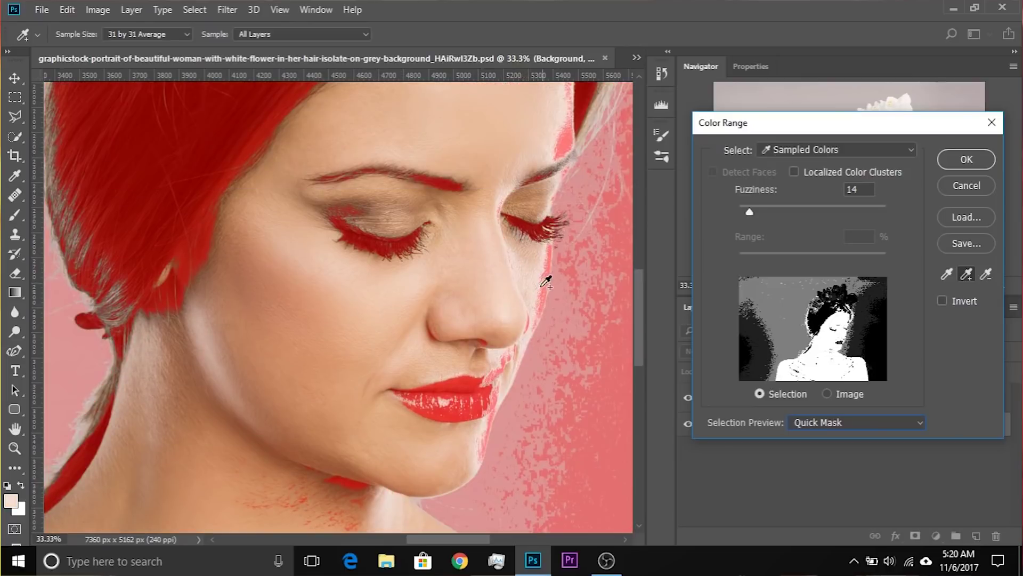
pyautogui.hotkey('ctrl', '-')
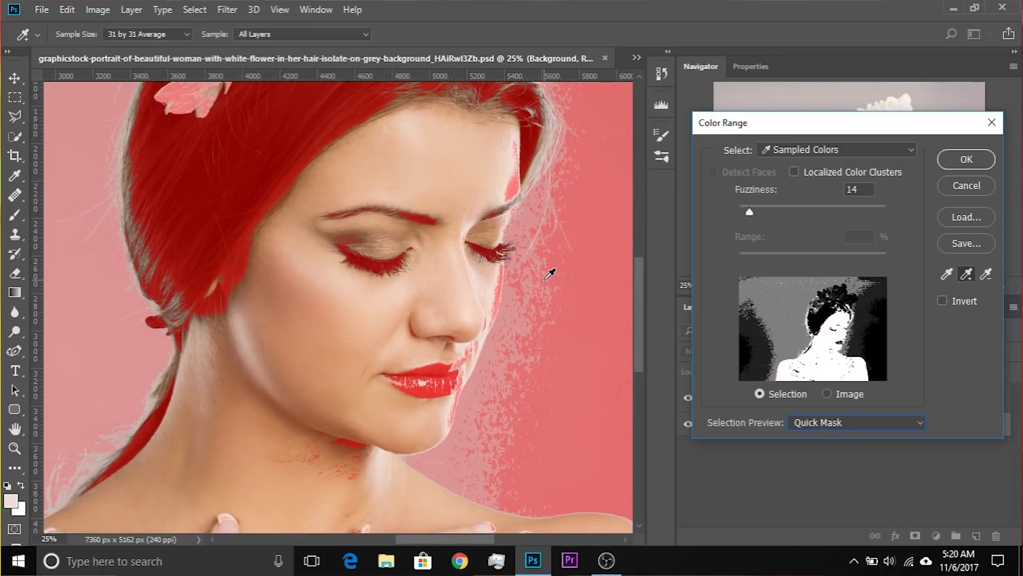
pyautogui.hotkey('ctrl', 'z')
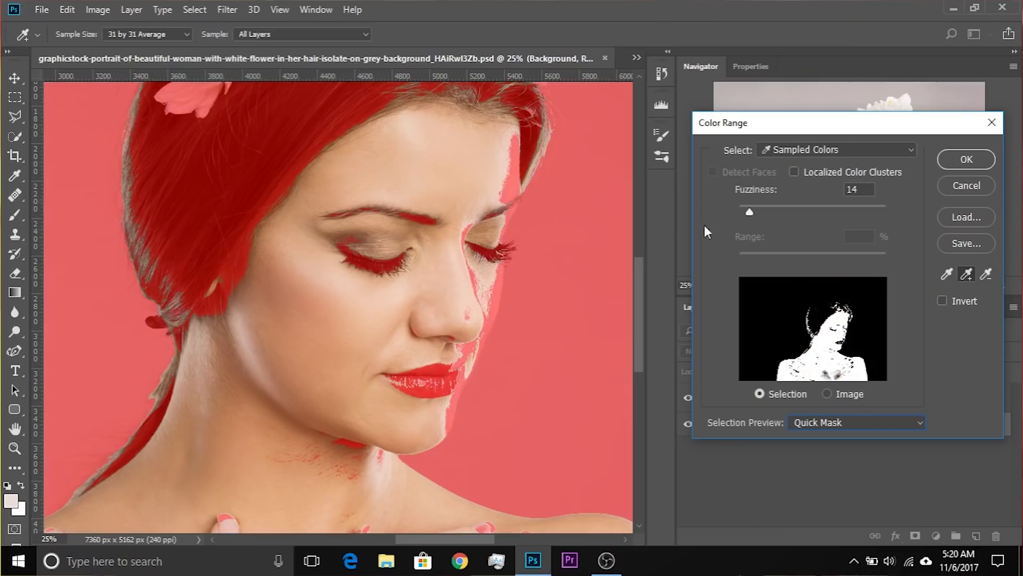
# Raise the Color Range fuzziness to 26 and accept the skin selection.
pyautogui.moveTo(751, 210)
pyautogui.mouseDown()
pyautogui.moveTo(775, 210)
pyautogui.moveTo(758, 209)
pyautogui.mouseUp()
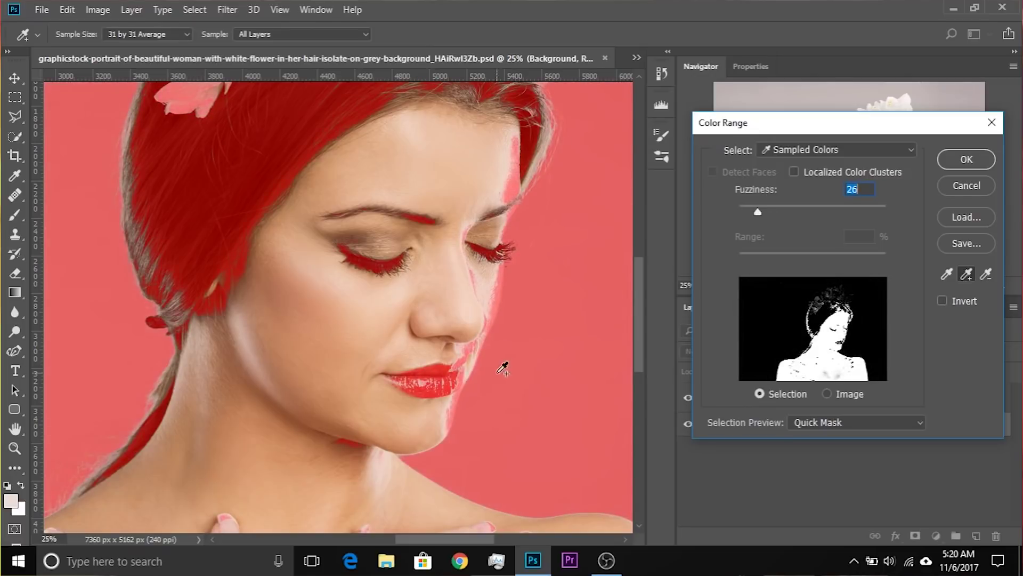
pyautogui.moveTo(650, 270); pyautogui.dragTo(657, 334)
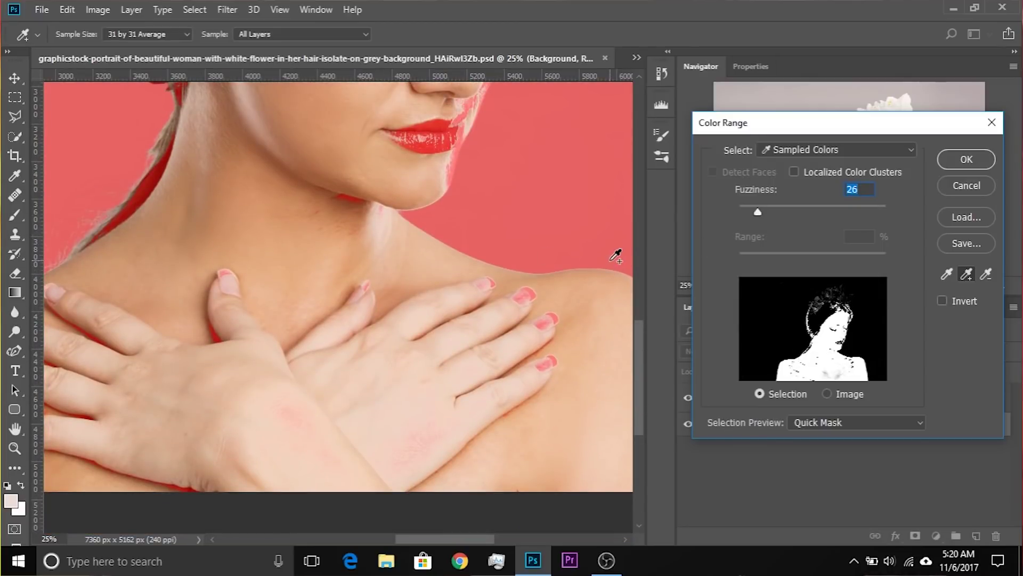
pyautogui.click(952, 158)
pyautogui.press('b')
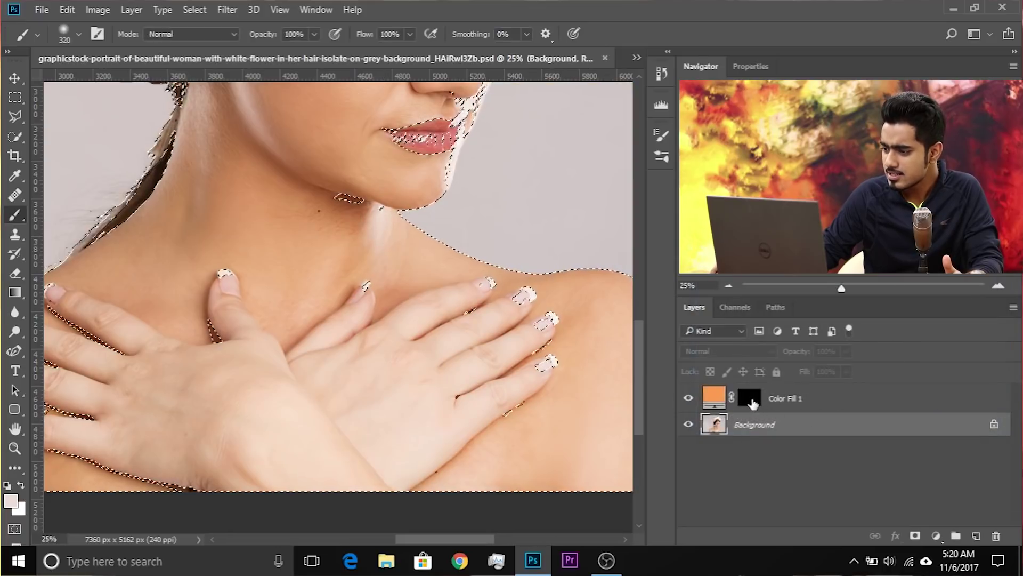
# Fill the skin selection with white on the Color Fill 1 mask, then deselect.
pyautogui.click(750, 397)
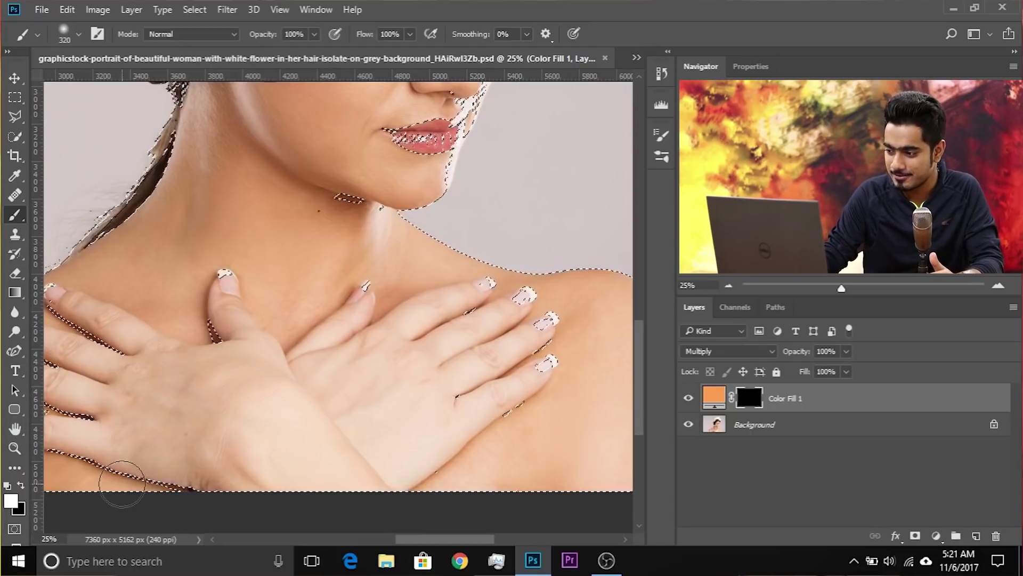
pyautogui.hotkey('alt', 'BackSpace')
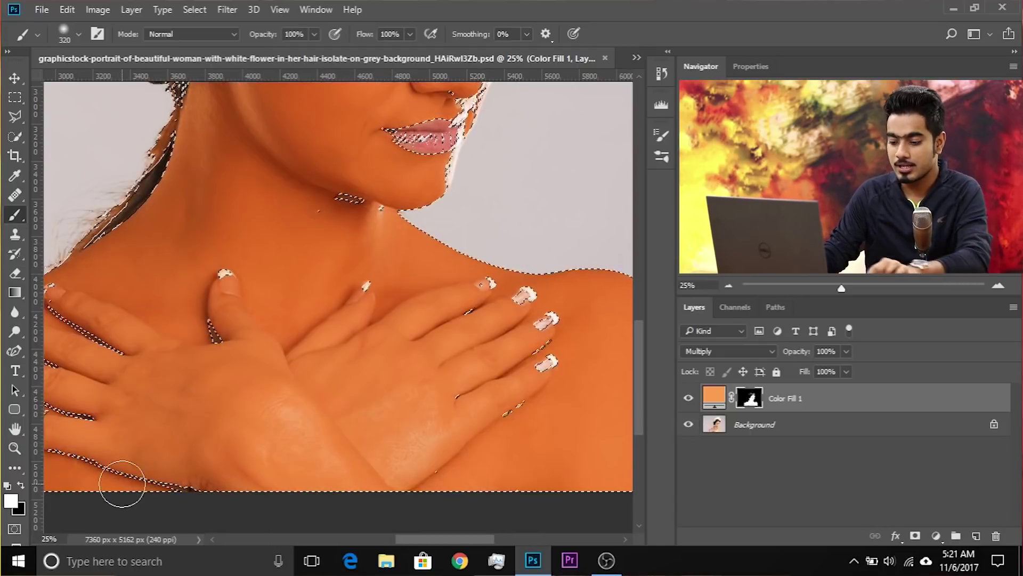
pyautogui.hotkey('ctrl', 'd')
pyautogui.hotkey('ctrl', '-')
pyautogui.hotkey('ctrl', '-')
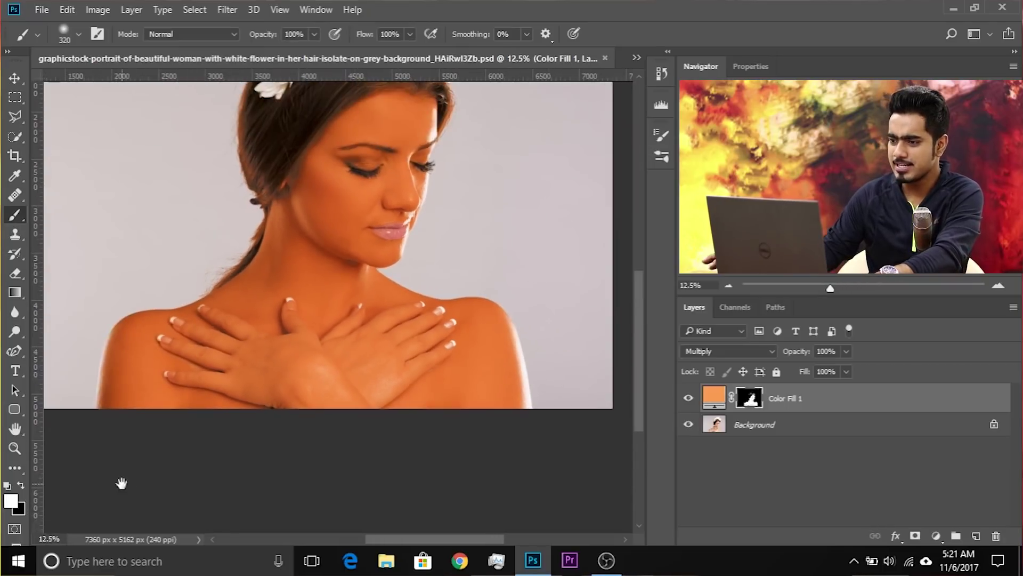
pyautogui.hotkey('ctrl', '+')
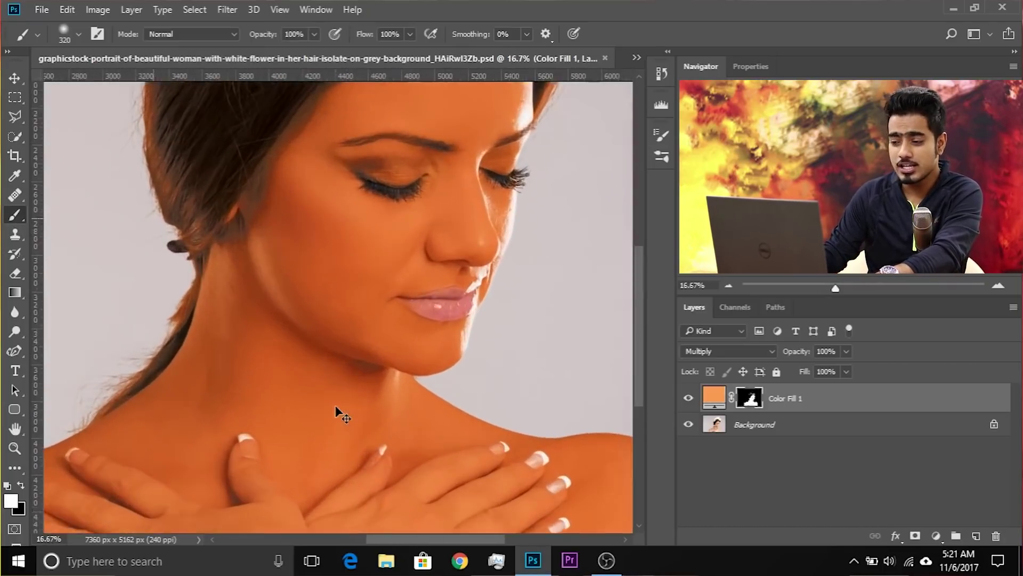
pyautogui.moveTo(301, 279); pyautogui.dragTo(365, 338)
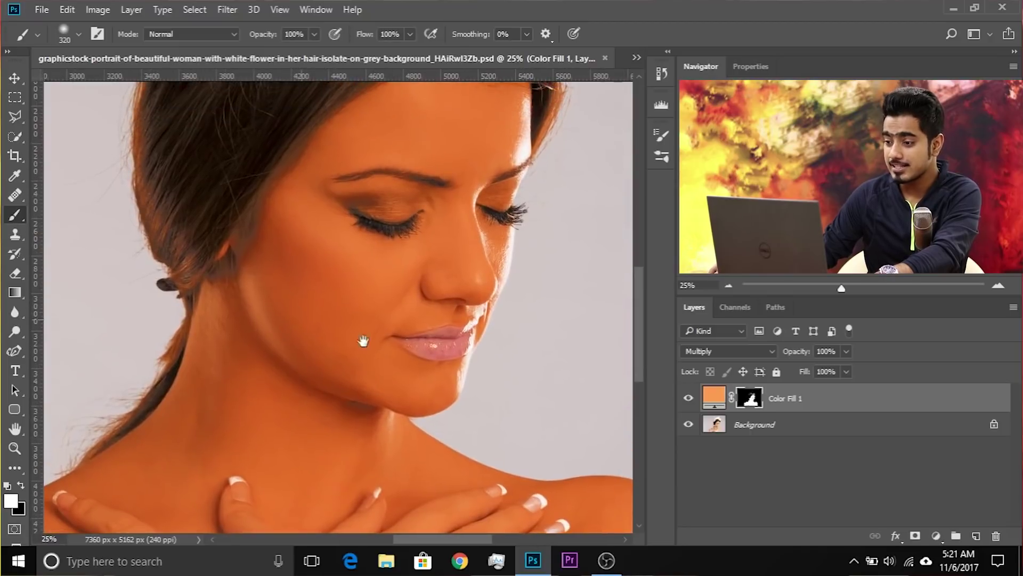
pyautogui.moveTo(489, 334); pyautogui.dragTo(463, 342)
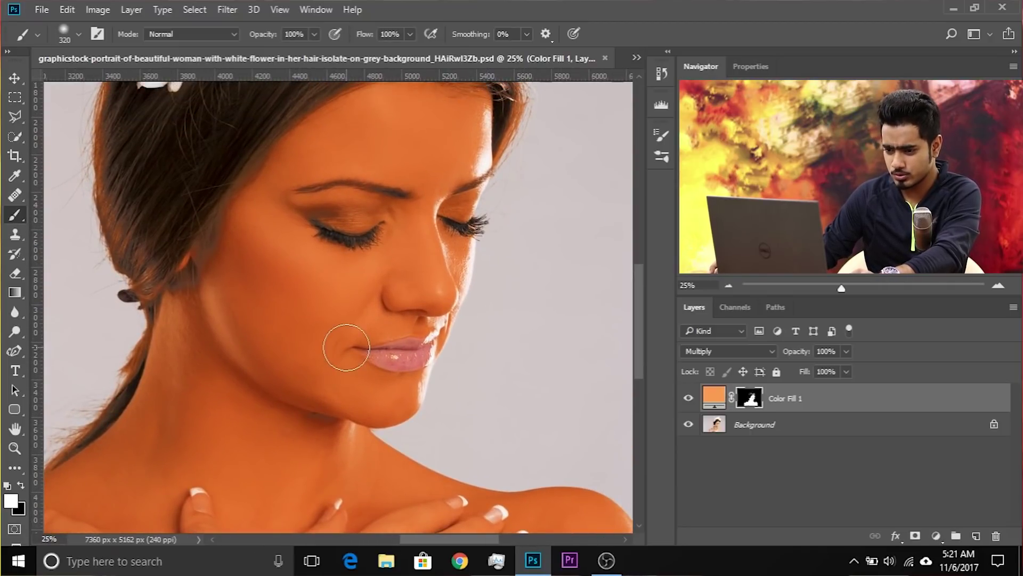
# Paint black over the lips with a smaller brush to remove the orange tint.
pyautogui.click(381, 359)
pyautogui.press('[')
pyautogui.press('[')
pyautogui.press('[')
pyautogui.press('[')
pyautogui.press('[')
pyautogui.moveTo(382, 356); pyautogui.dragTo(426, 346)
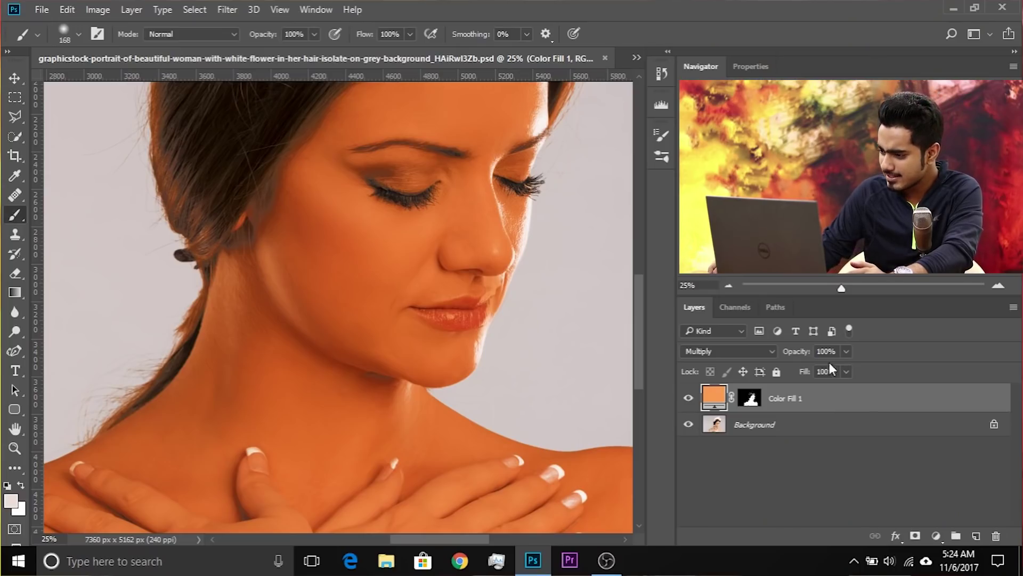
pyautogui.click(846, 351)
# Set Color Fill 1 opacity to 16% and toggle its visibility to compare with the original.
pyautogui.click(781, 371)
pyautogui.moveTo(783, 370); pyautogui.dragTo(785, 369)
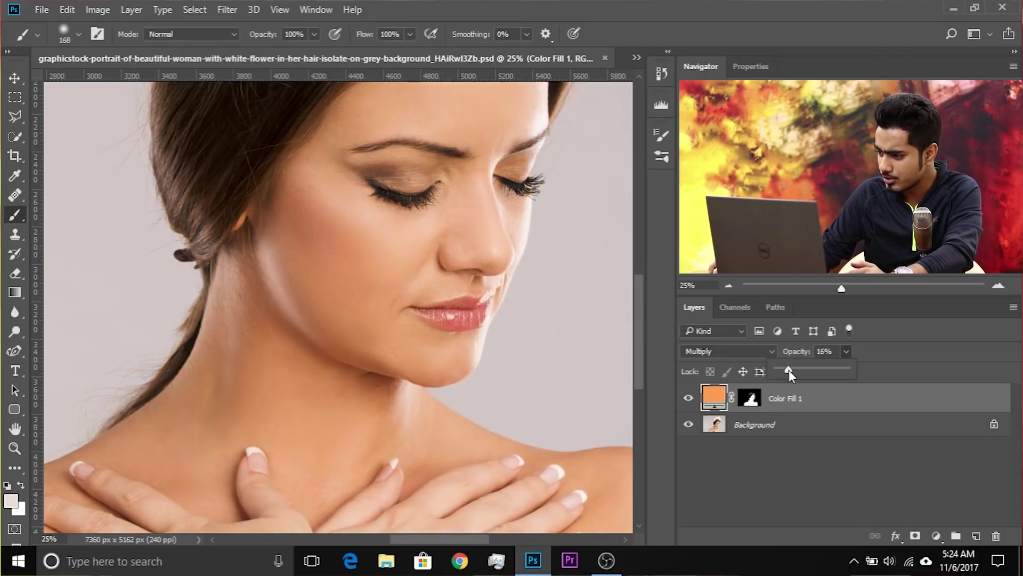
pyautogui.click(799, 386)
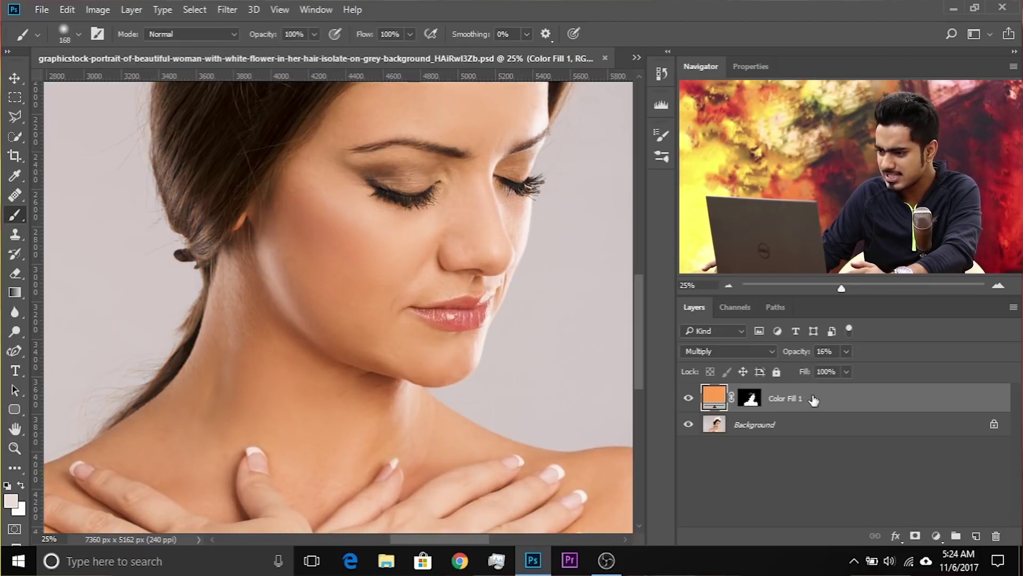
pyautogui.click(689, 399)
pyautogui.click(689, 400)
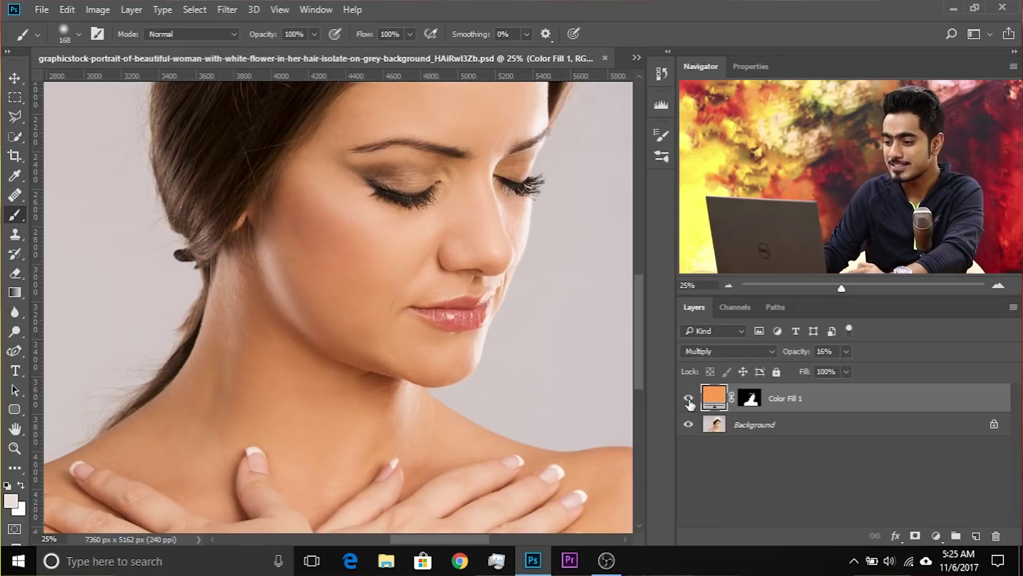
pyautogui.hotkey('ctrl', '-')
pyautogui.hotkey('ctrl', '-')
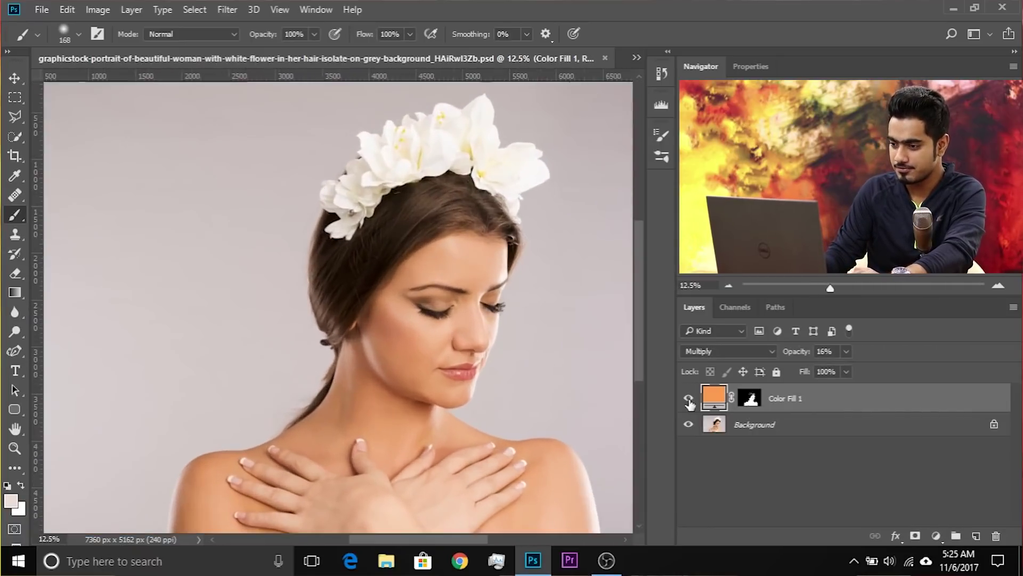
pyautogui.click(689, 400)
pyautogui.click(690, 404)
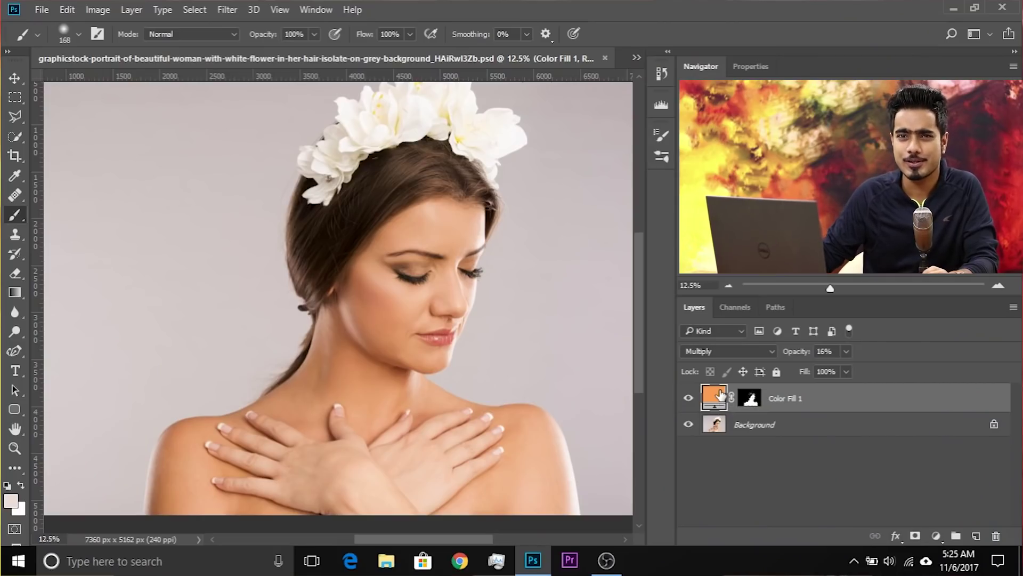
# Change Color Fill 1 to a deeper orange ff7826: saturation 85%, hue 23, slightly lower brightness.
pyautogui.doubleClick(714, 395)
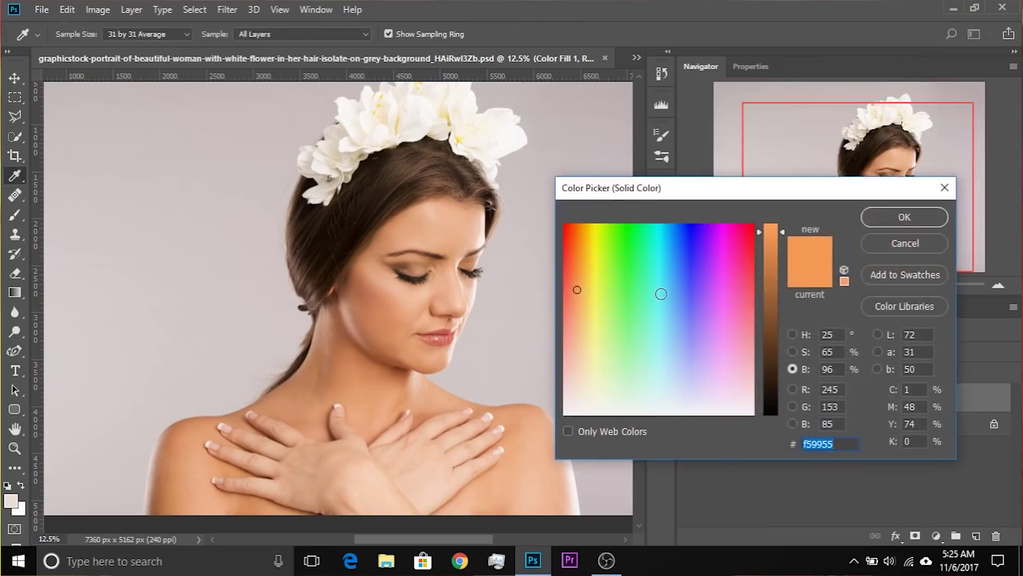
pyautogui.hotkey('ctrl', '+')
pyautogui.hotkey('ctrl', '+')
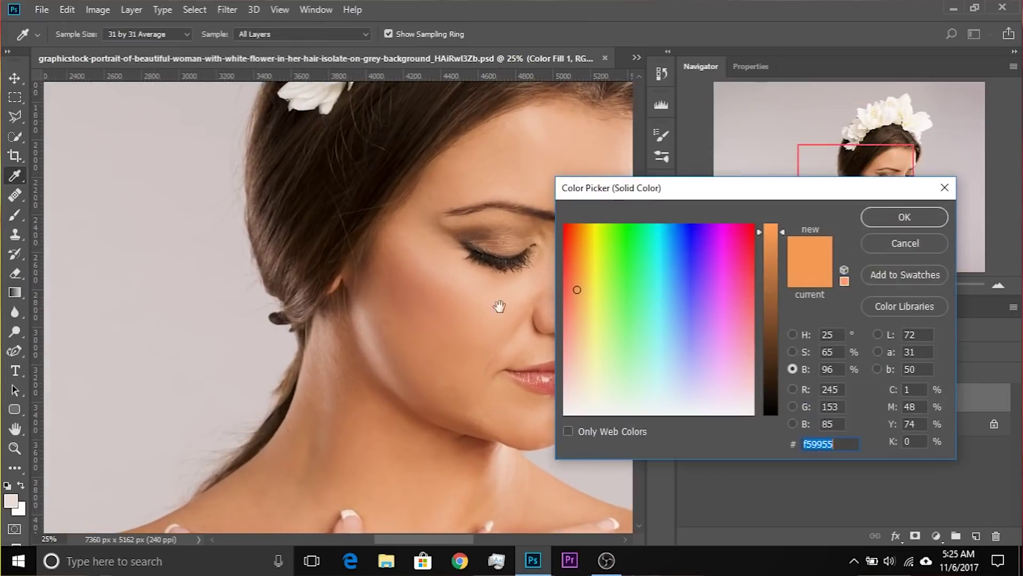
pyautogui.moveTo(398, 320); pyautogui.dragTo(281, 304)
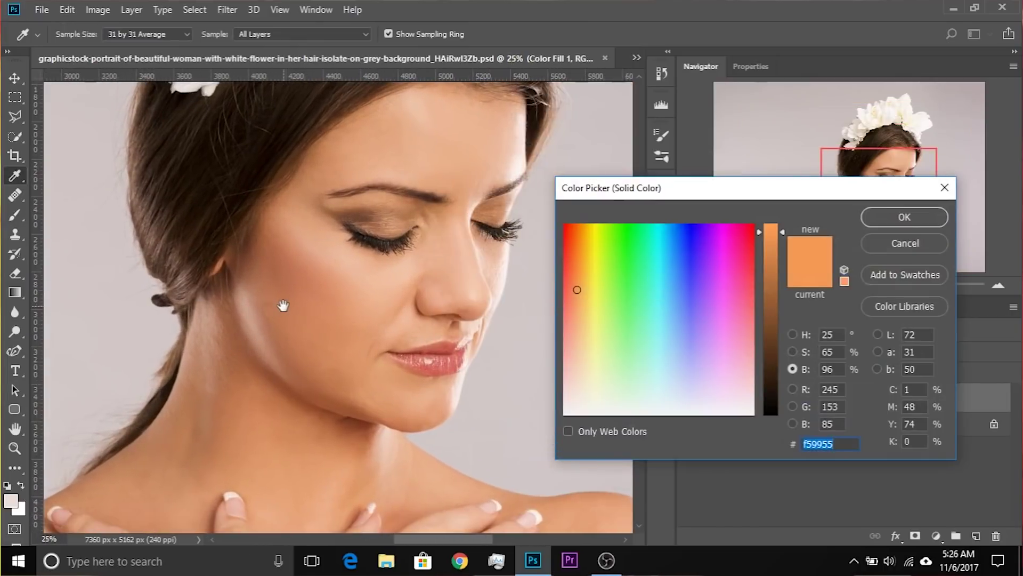
pyautogui.click(793, 352)
pyautogui.moveTo(781, 289); pyautogui.dragTo(778, 253)
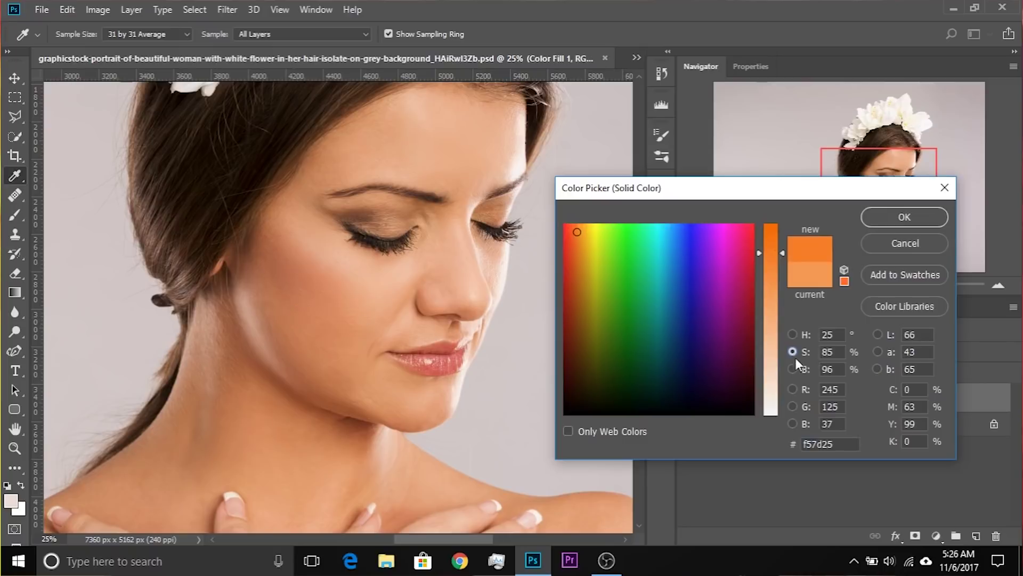
pyautogui.click(793, 335)
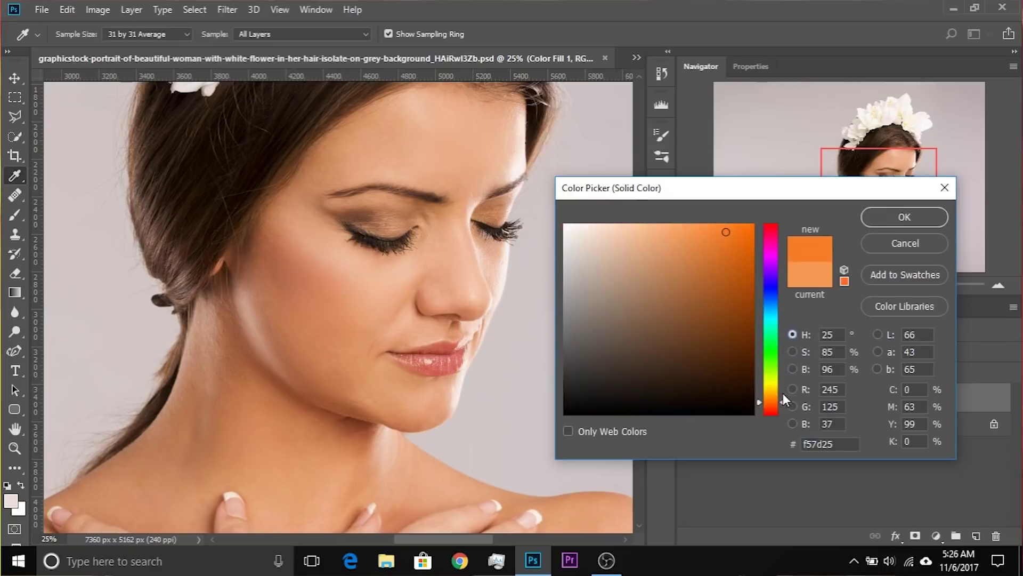
pyautogui.moveTo(780, 401); pyautogui.dragTo(781, 404)
pyautogui.click(793, 369)
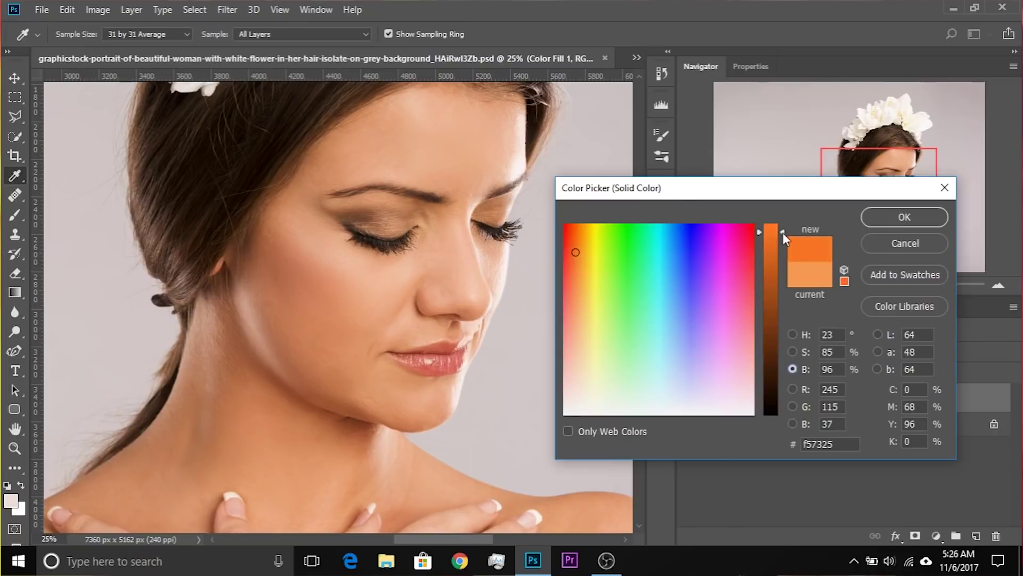
pyautogui.moveTo(782, 232)
pyautogui.mouseDown()
pyautogui.moveTo(782, 269)
pyautogui.moveTo(775, 207)
pyautogui.moveTo(777, 224)
pyautogui.mouseUp()
pyautogui.click(885, 221)
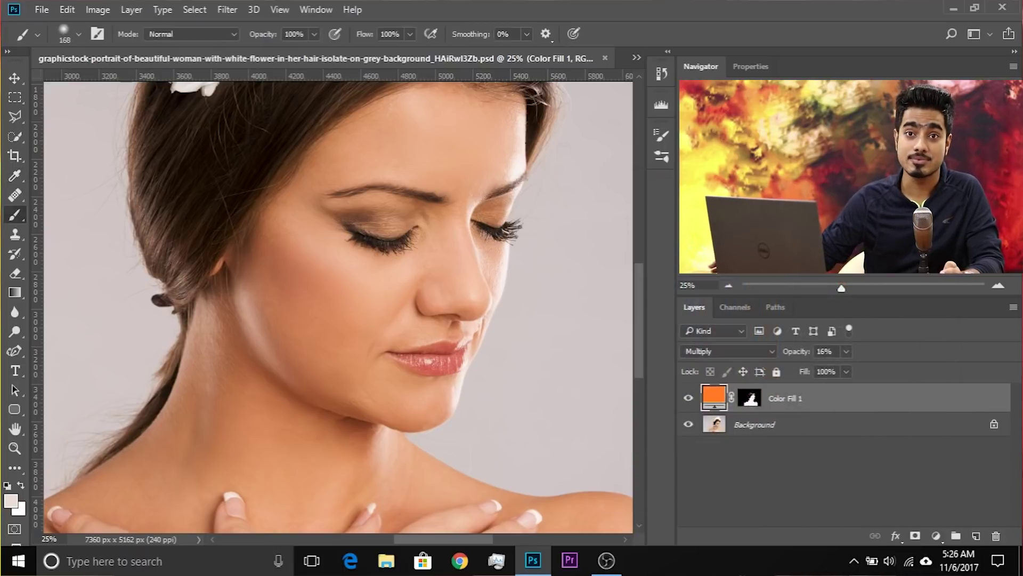
# Type 18% opacity for Color Fill 1 and toggle it off and on to compare.
pyautogui.click(847, 367)
pyautogui.moveTo(846, 362); pyautogui.dragTo(853, 367)
pyautogui.click(825, 351)
pyautogui.write('18')
pyautogui.press('Return')
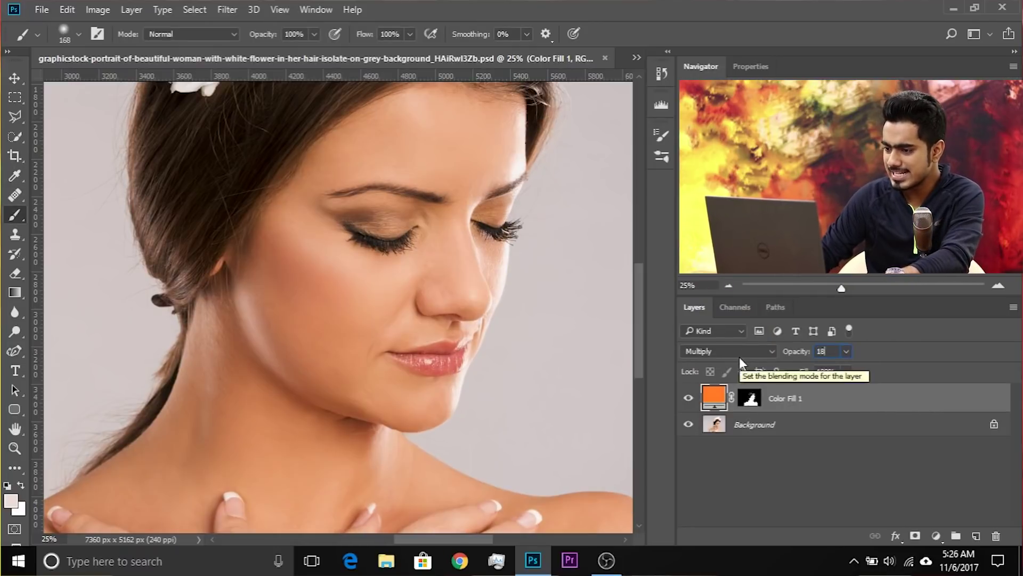
pyautogui.click(688, 398)
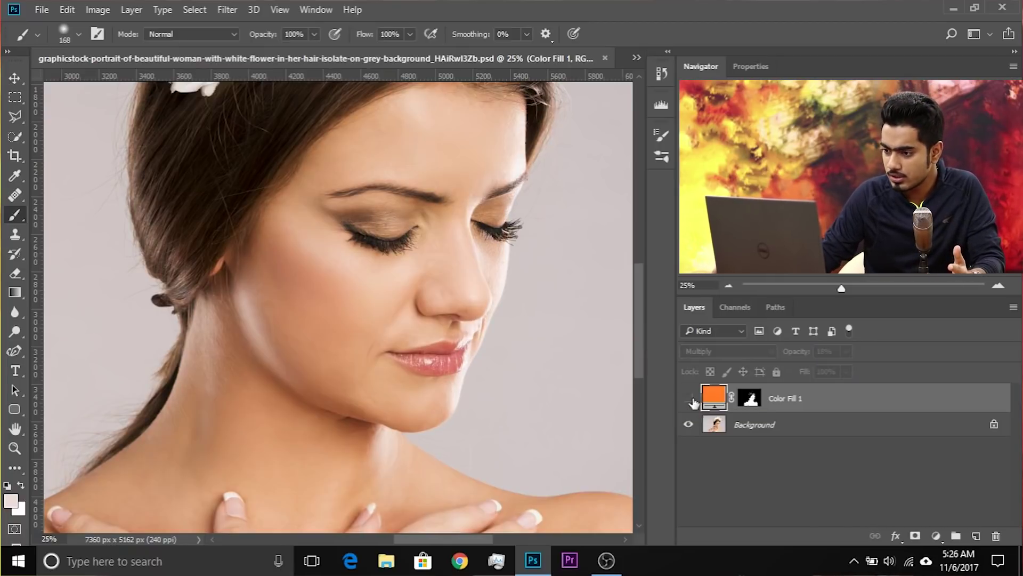
pyautogui.click(689, 398)
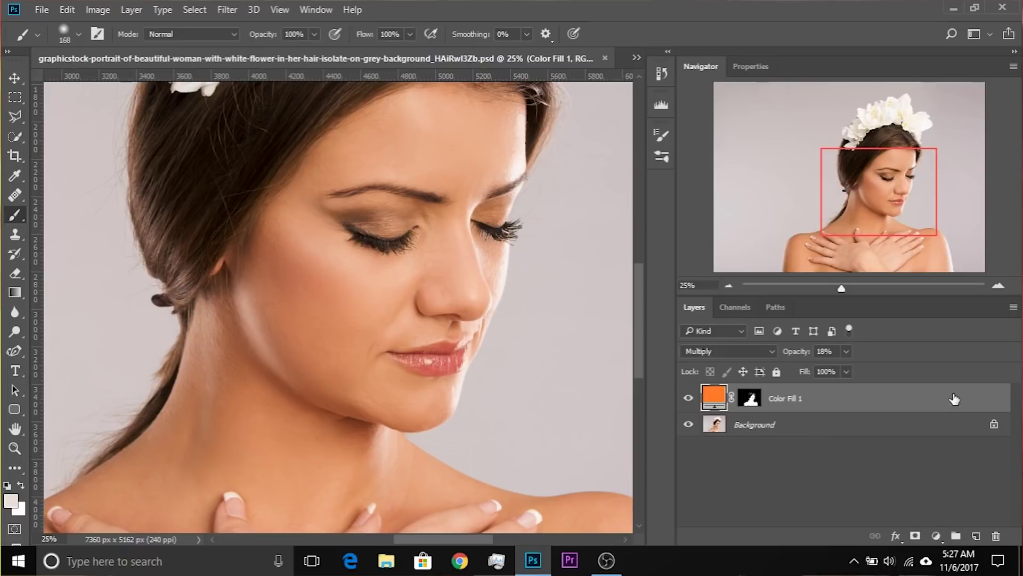
pyautogui.doubleClick(954, 398)
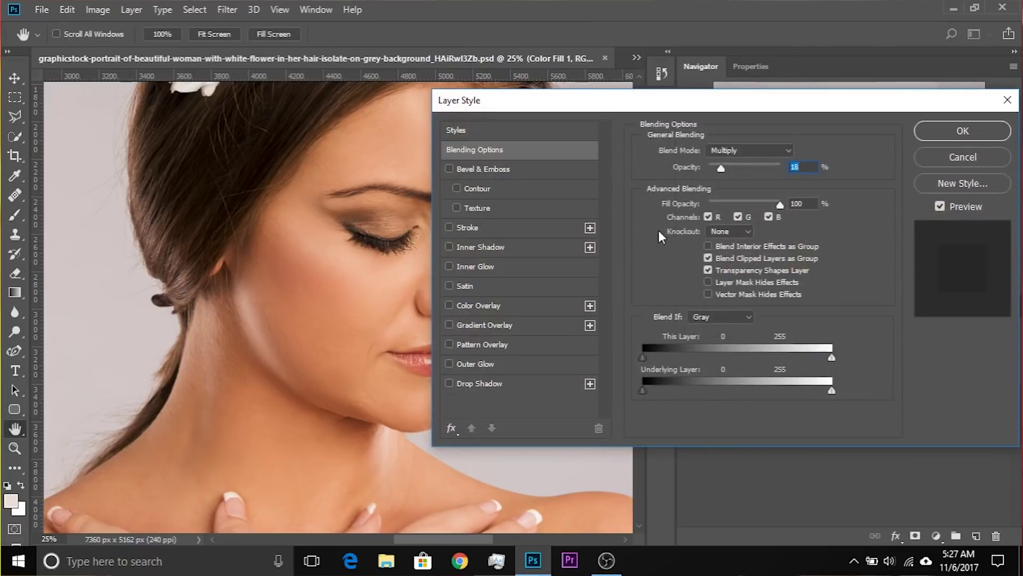
# Split the Blend If Underlying Layer white slider to 175/250 so bright highlights stay untinted.
pyautogui.moveTo(536, 98); pyautogui.dragTo(638, 107)
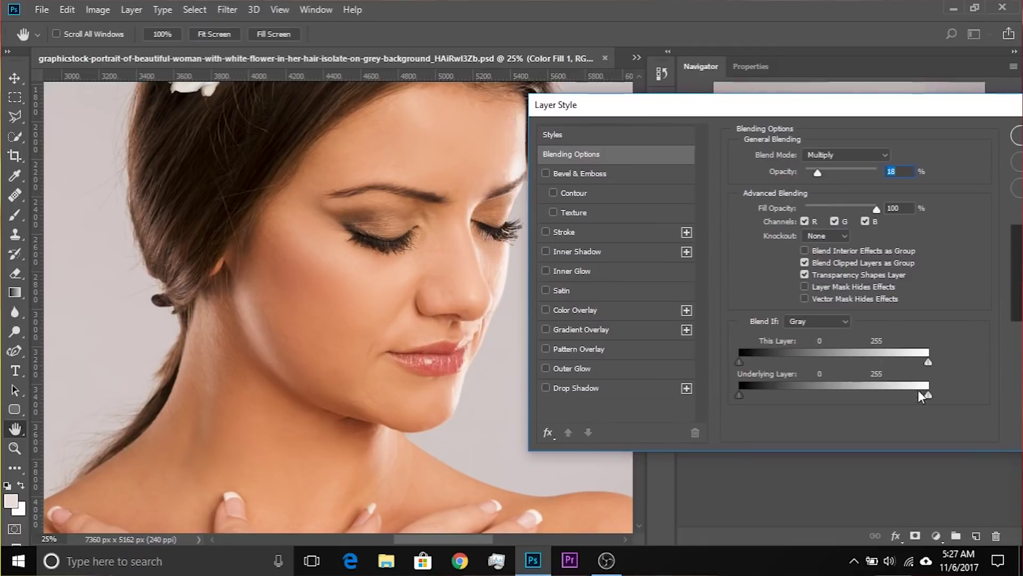
pyautogui.moveTo(928, 395); pyautogui.dragTo(876, 394)
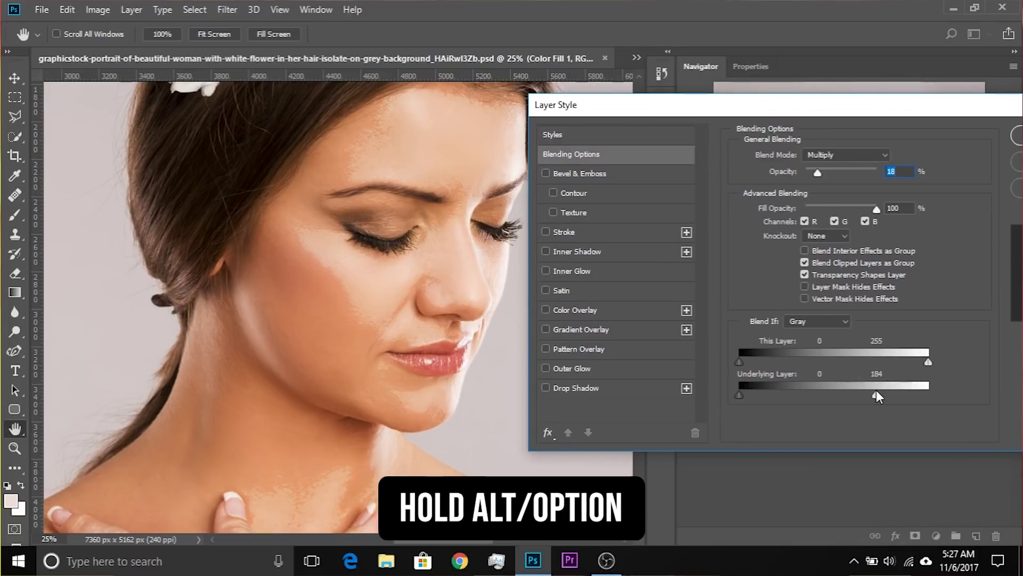
pyautogui.press('alt')
pyautogui.moveTo(873, 392); pyautogui.dragTo(877, 395)
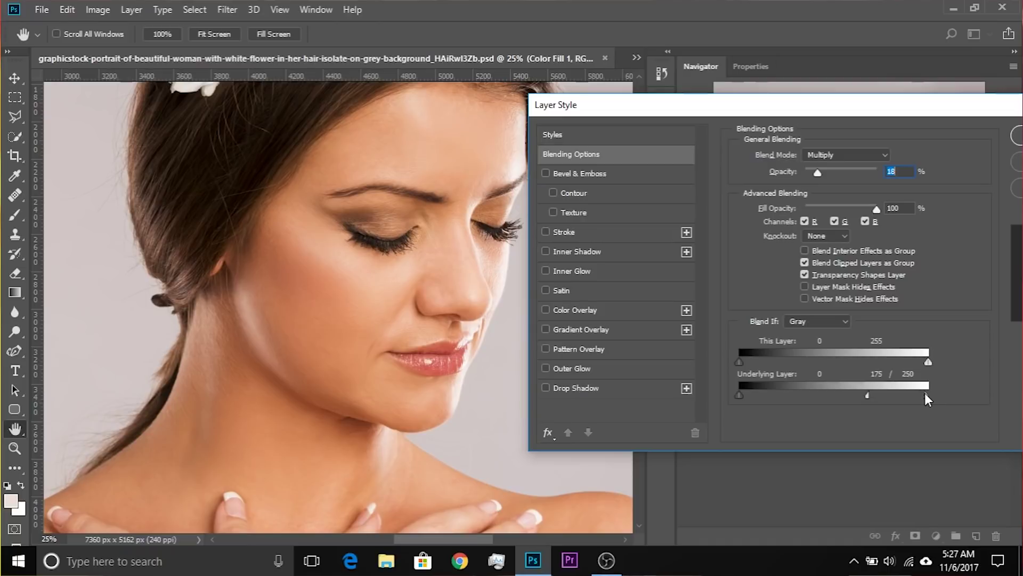
pyautogui.moveTo(858, 112); pyautogui.dragTo(807, 110)
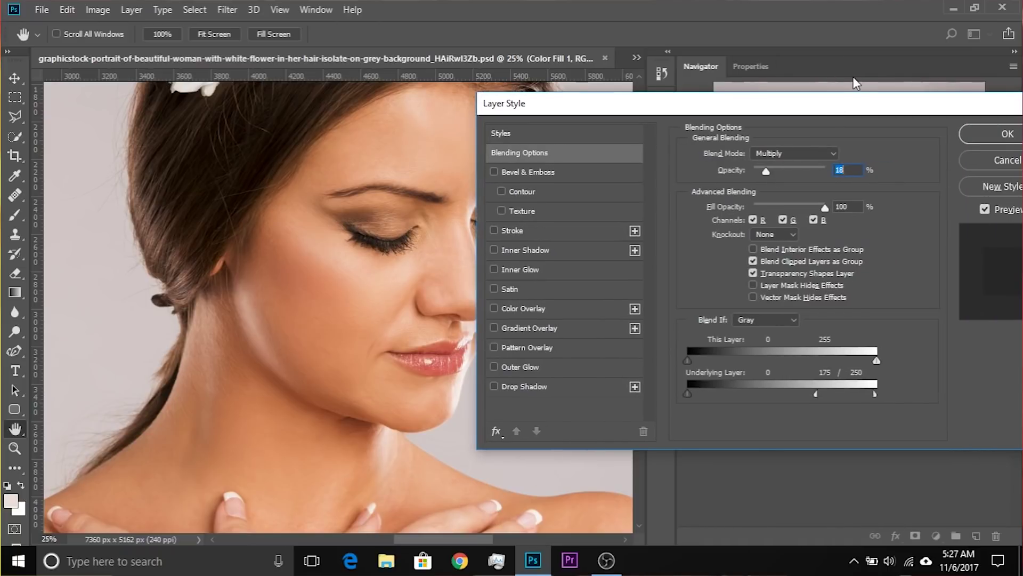
pyautogui.moveTo(897, 108); pyautogui.dragTo(793, 108)
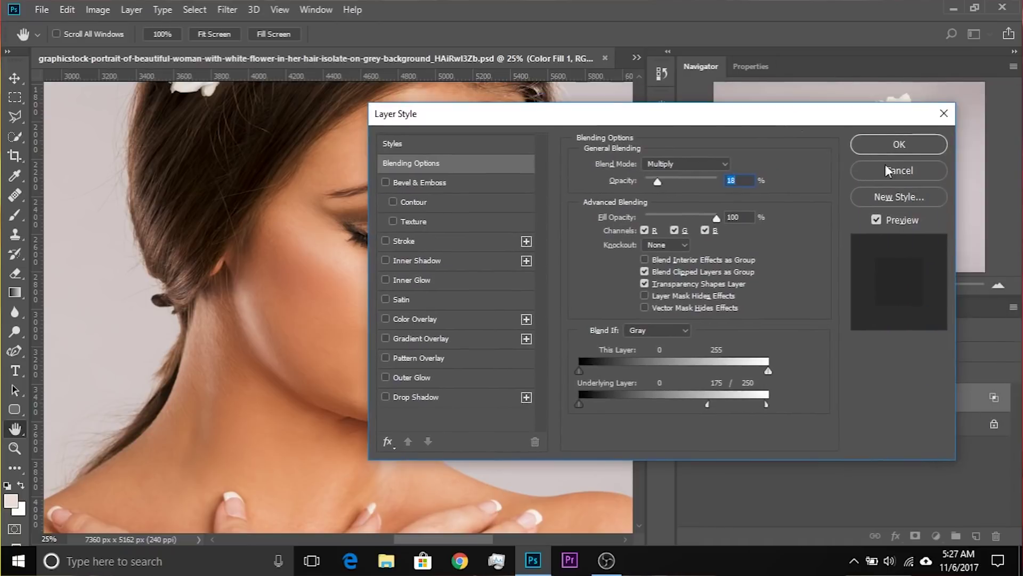
pyautogui.click(888, 138)
pyautogui.press('b')
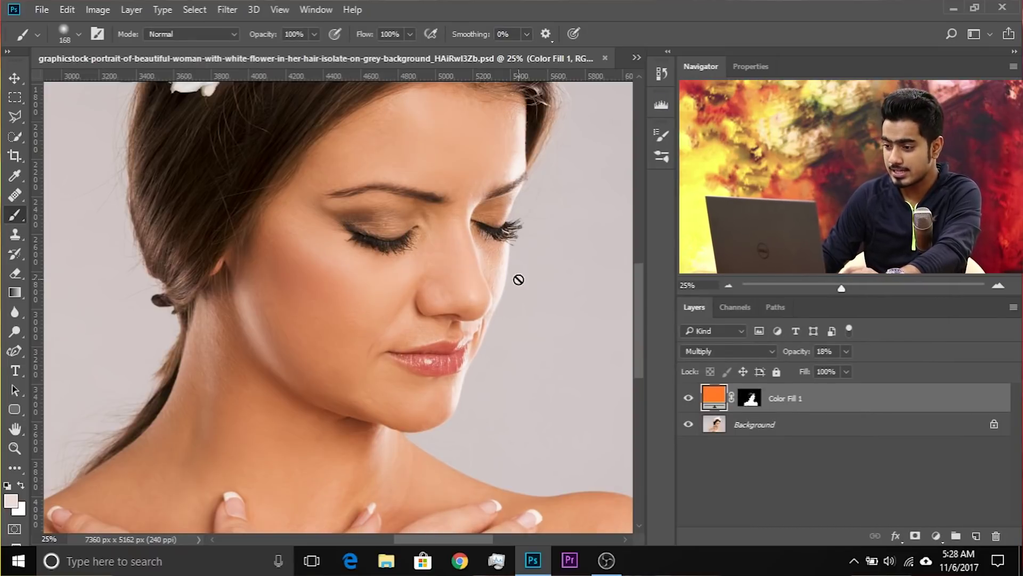
# In mask view, paint black with a 376 brush over the flower and crown hair.
pyautogui.keyDown('alt'); pyautogui.click(751, 400); pyautogui.keyUp('alt')
pyautogui.moveTo(391, 278); pyautogui.dragTo(338, 410)
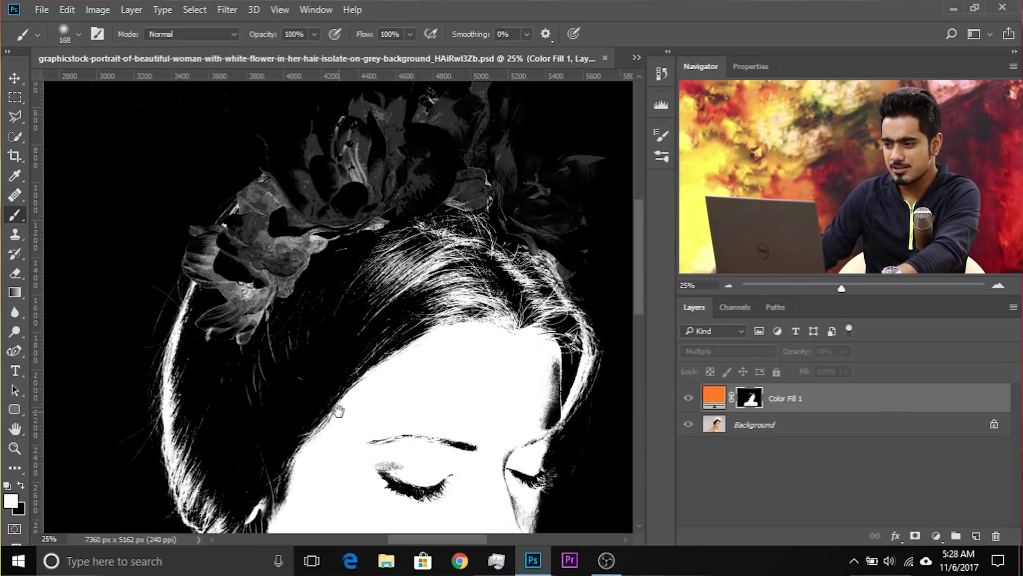
pyautogui.moveTo(431, 300); pyautogui.dragTo(403, 346)
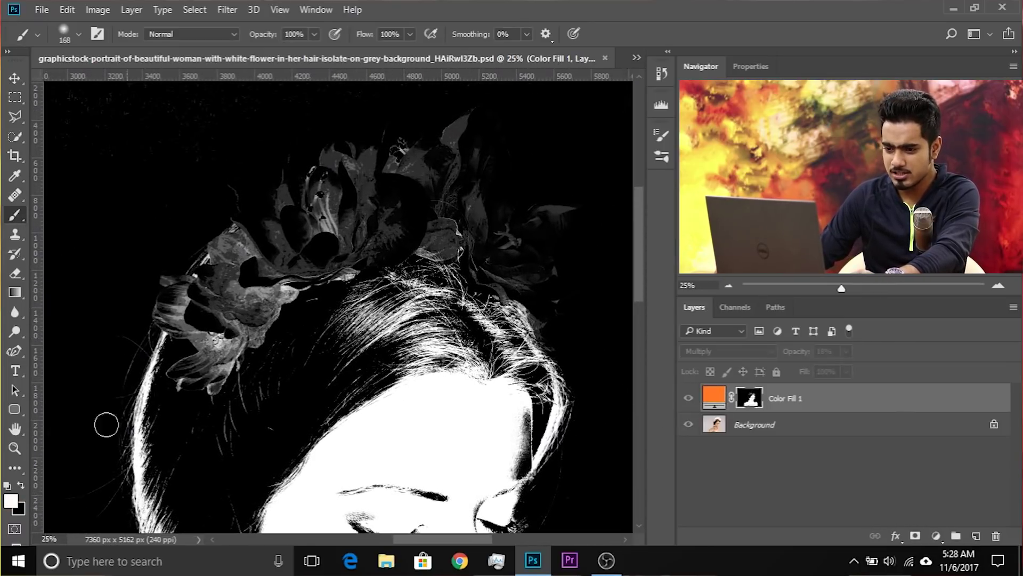
pyautogui.press(']')
pyautogui.press(']')
pyautogui.press(']')
pyautogui.press(']')
pyautogui.moveTo(187, 314)
pyautogui.mouseDown()
pyautogui.moveTo(153, 338)
pyautogui.moveTo(205, 350)
pyautogui.moveTo(149, 384)
pyautogui.mouseUp()
pyautogui.moveTo(445, 291)
pyautogui.mouseDown()
pyautogui.moveTo(391, 315)
pyautogui.moveTo(478, 316)
pyautogui.moveTo(379, 334)
pyautogui.mouseUp()
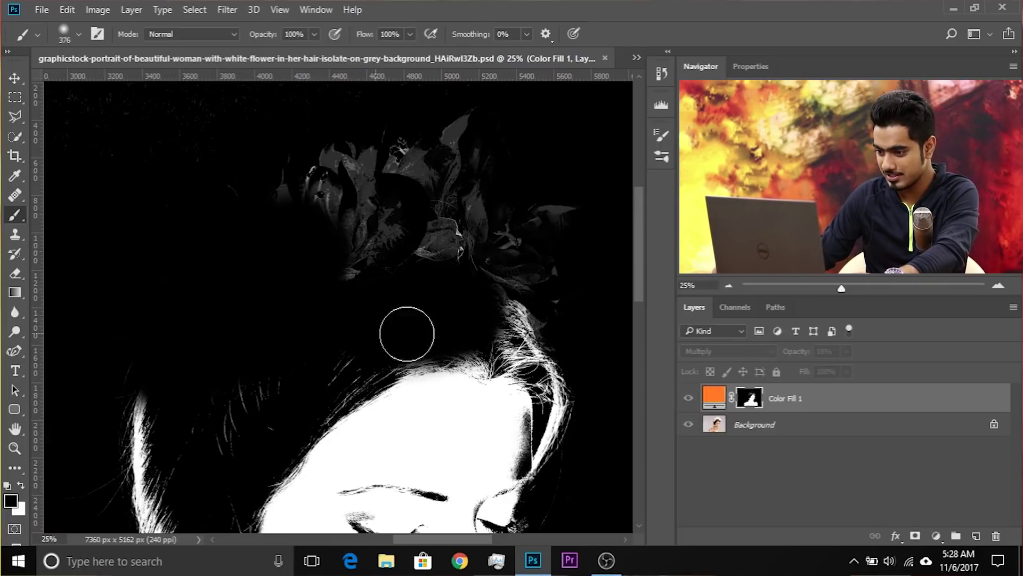
pyautogui.moveTo(325, 357)
pyautogui.mouseDown()
pyautogui.moveTo(345, 352)
pyautogui.moveTo(563, 178)
pyautogui.moveTo(467, 147)
pyautogui.moveTo(478, 172)
pyautogui.mouseUp()
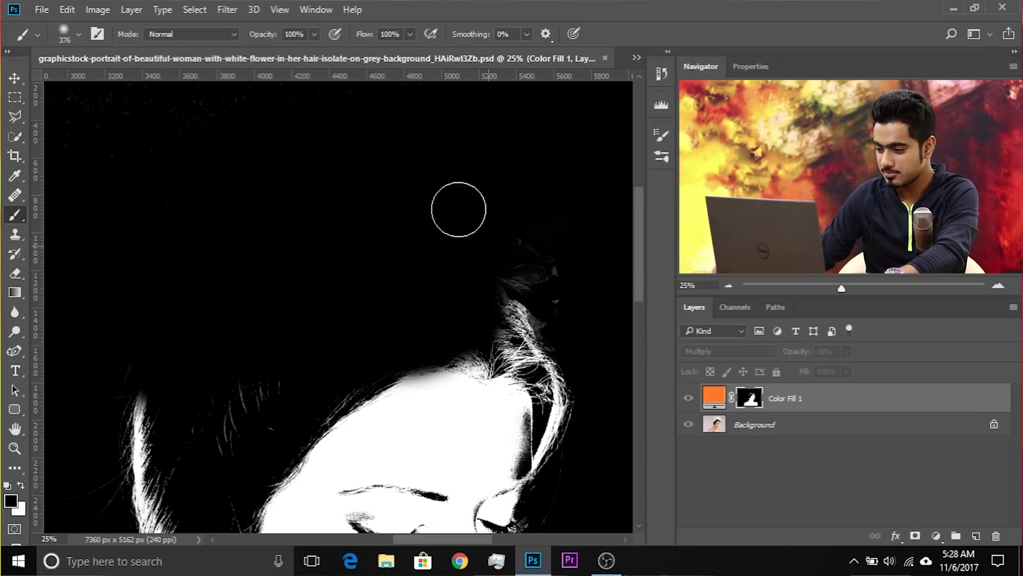
pyautogui.moveTo(496, 283)
pyautogui.mouseDown()
pyautogui.moveTo(519, 316)
pyautogui.moveTo(560, 334)
pyautogui.mouseUp()
# Return to the normal photo view and reframe on the face, neck and hands.
pyautogui.scroll(-4, 434, 219)
pyautogui.hscroll(-4, 281, 342)
pyautogui.moveTo(281, 343)
pyautogui.mouseDown()
pyautogui.moveTo(334, 280)
pyautogui.moveTo(306, 413)
pyautogui.moveTo(378, 305)
pyautogui.mouseUp()
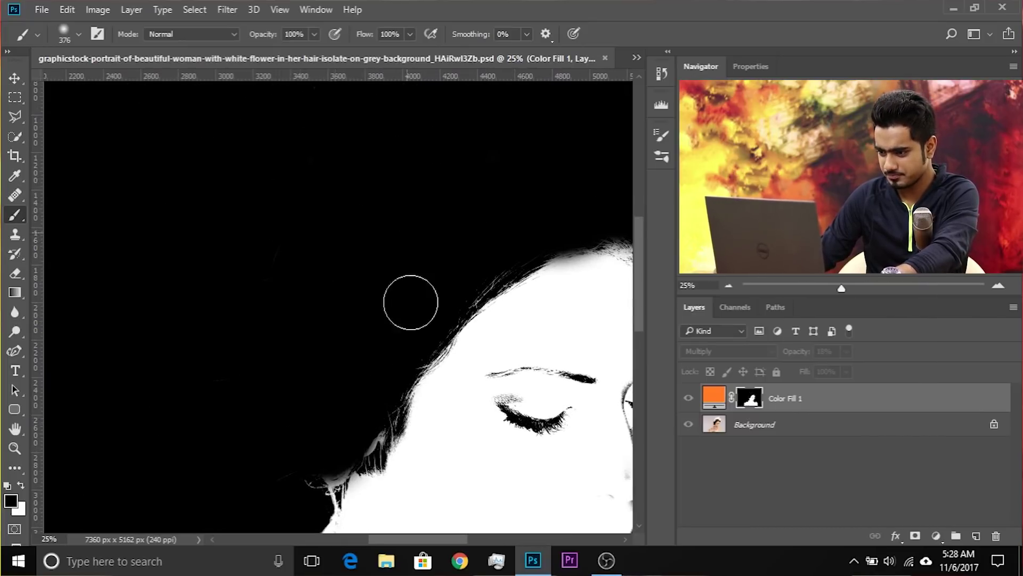
pyautogui.scroll(-5, 413, 271)
pyautogui.moveTo(336, 252); pyautogui.dragTo(231, 289)
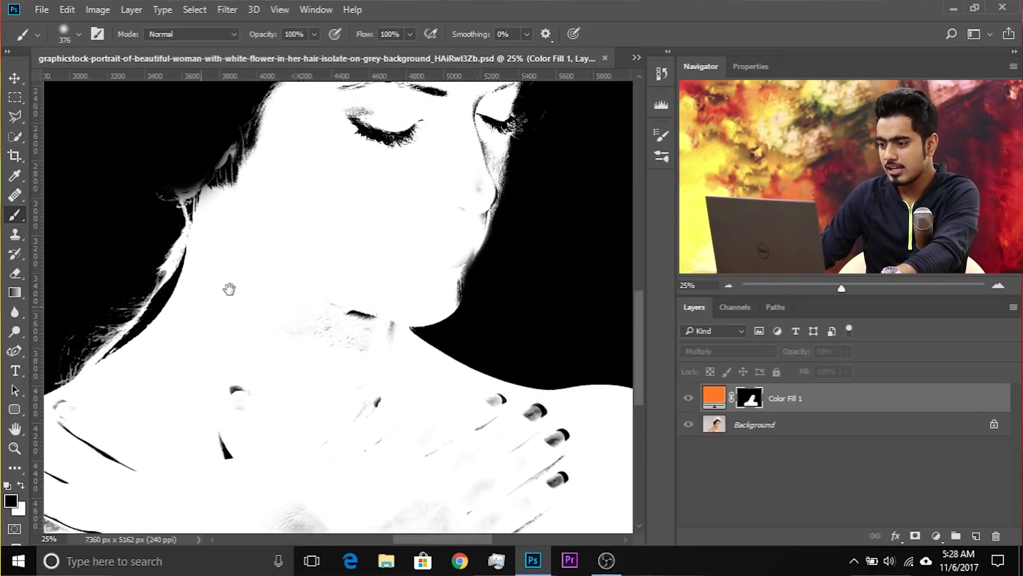
pyautogui.keyDown('alt'); pyautogui.click(751, 398); pyautogui.keyUp('alt')
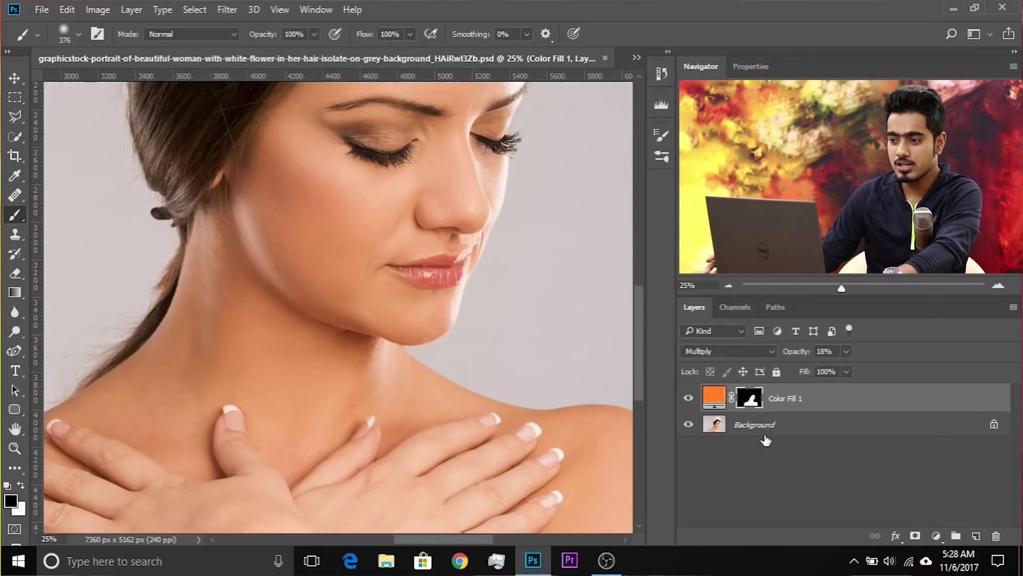
pyautogui.moveTo(419, 231); pyautogui.dragTo(371, 353)
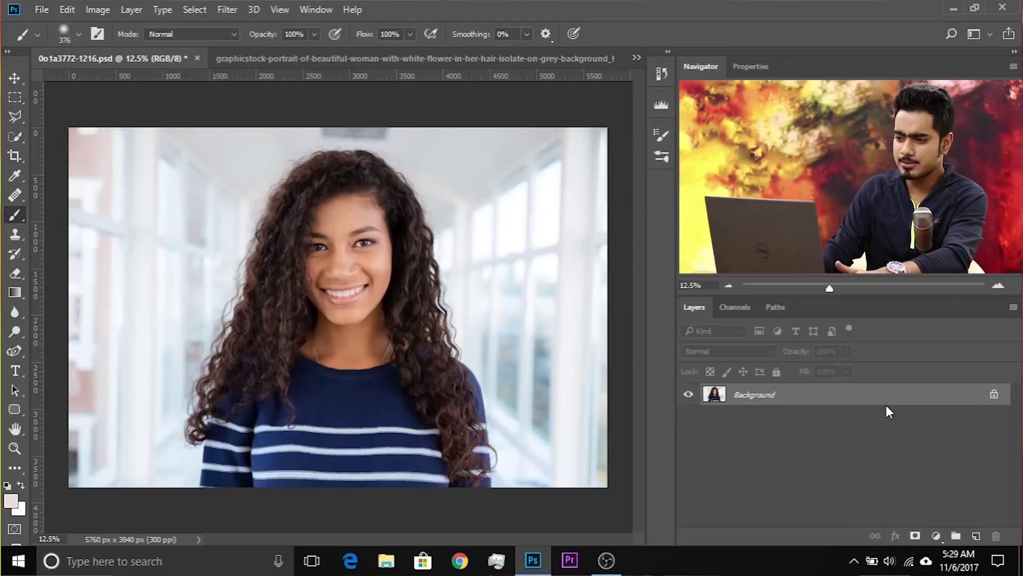
pyautogui.hotkey('ctrl', '+')
pyautogui.hotkey('ctrl', '+')
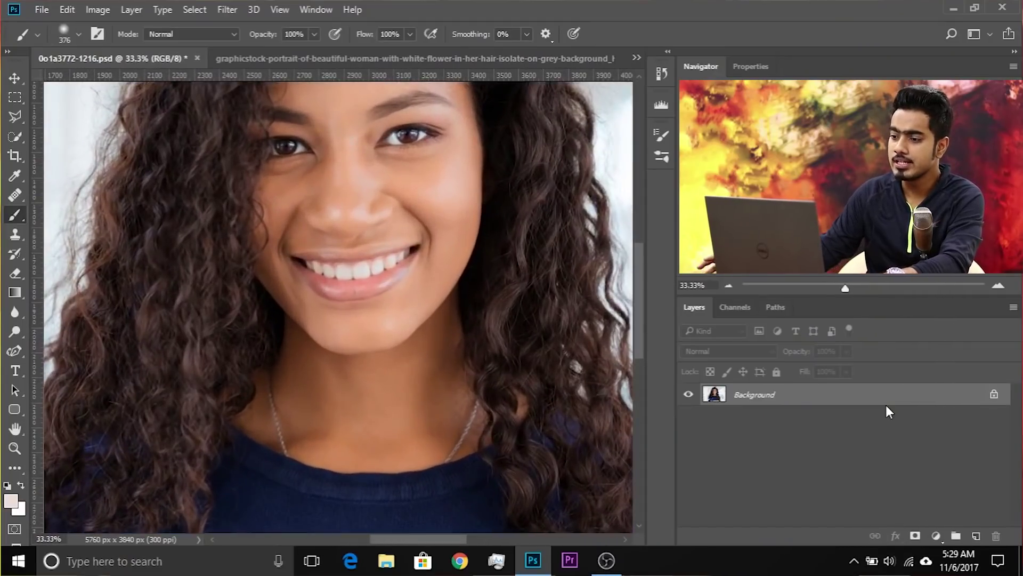
# Add a pale Solid Color fill layer (edddd7) to the curly-haired portrait.
pyautogui.scroll(3, 469, 281)
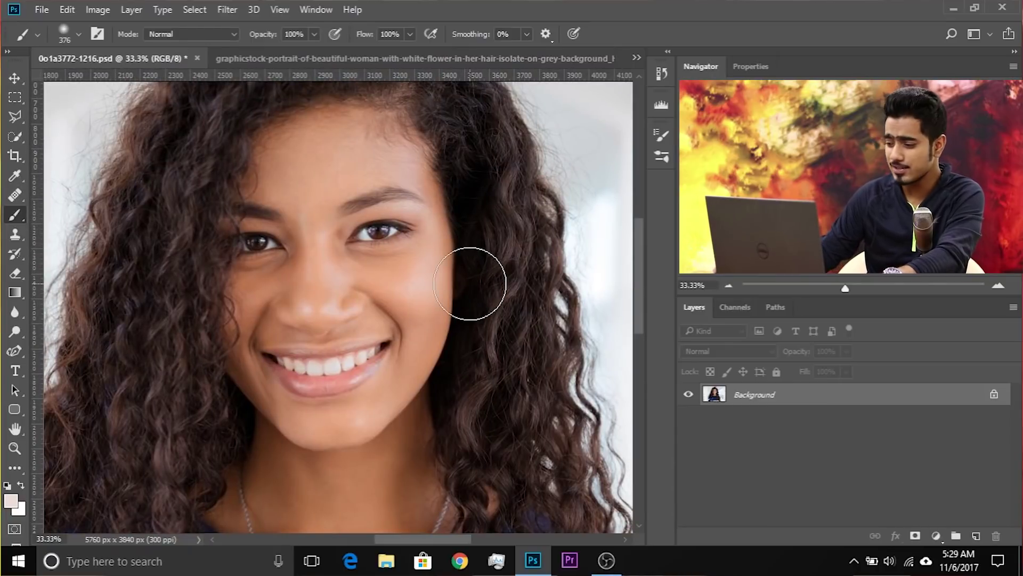
pyautogui.click(936, 537)
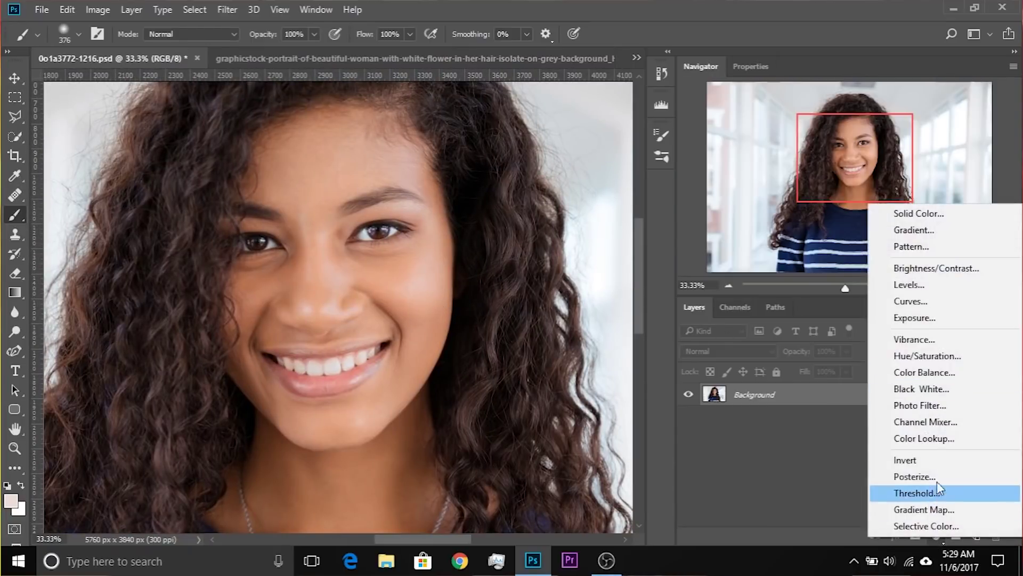
pyautogui.click(928, 214)
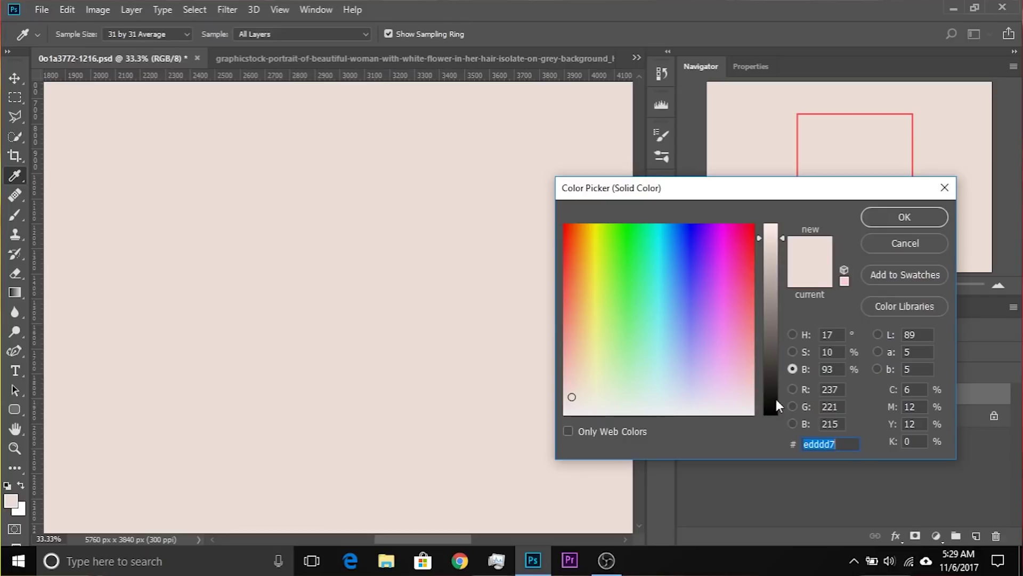
pyautogui.click(792, 334)
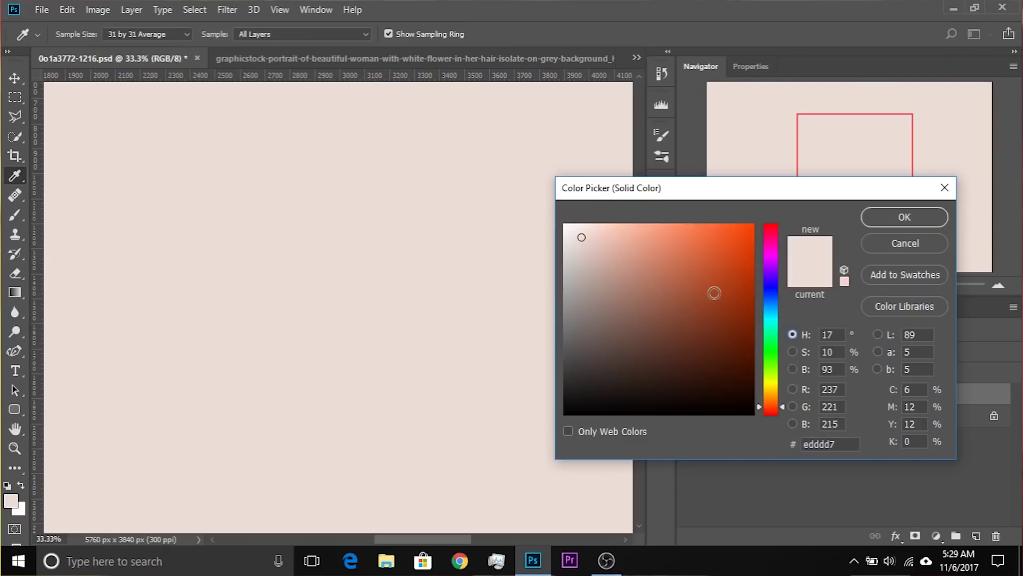
pyautogui.click(880, 214)
pyautogui.press('b')
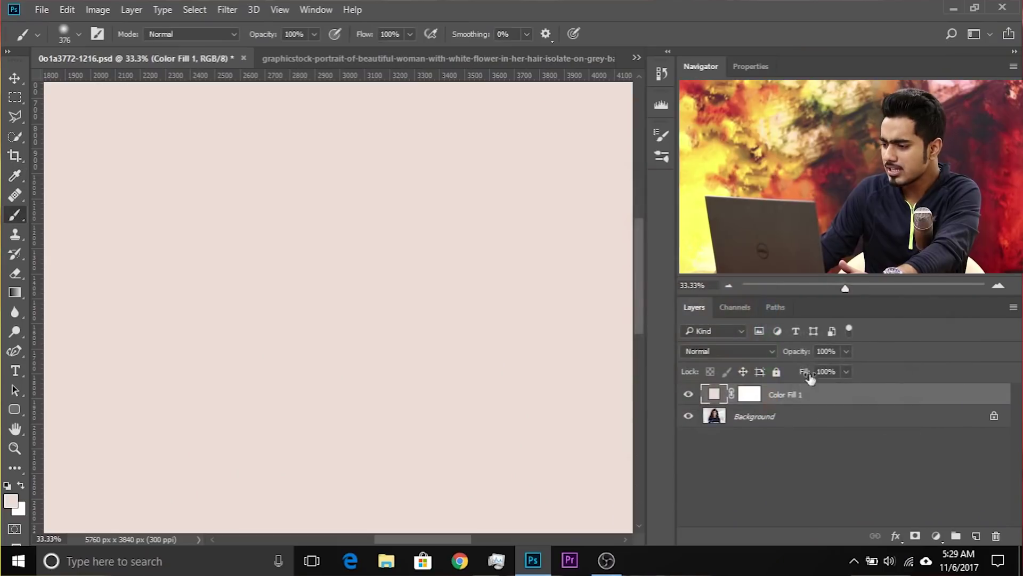
# Unlock the Background as Layer 0, place Color Fill 1 beneath it, and reopen its colour picker.
pyautogui.click(994, 415)
pyautogui.moveTo(817, 393); pyautogui.dragTo(827, 445)
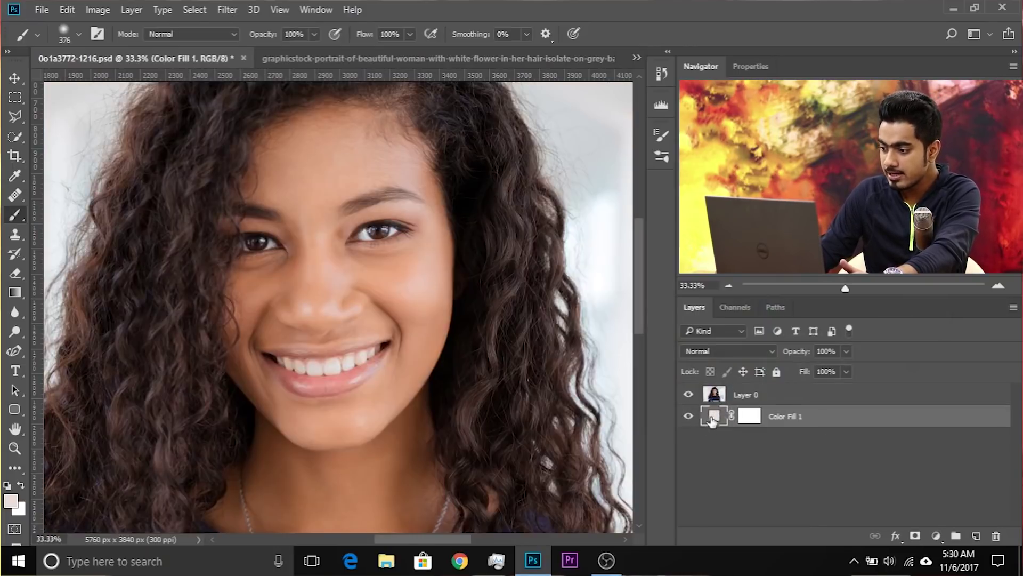
pyautogui.doubleClick(712, 418)
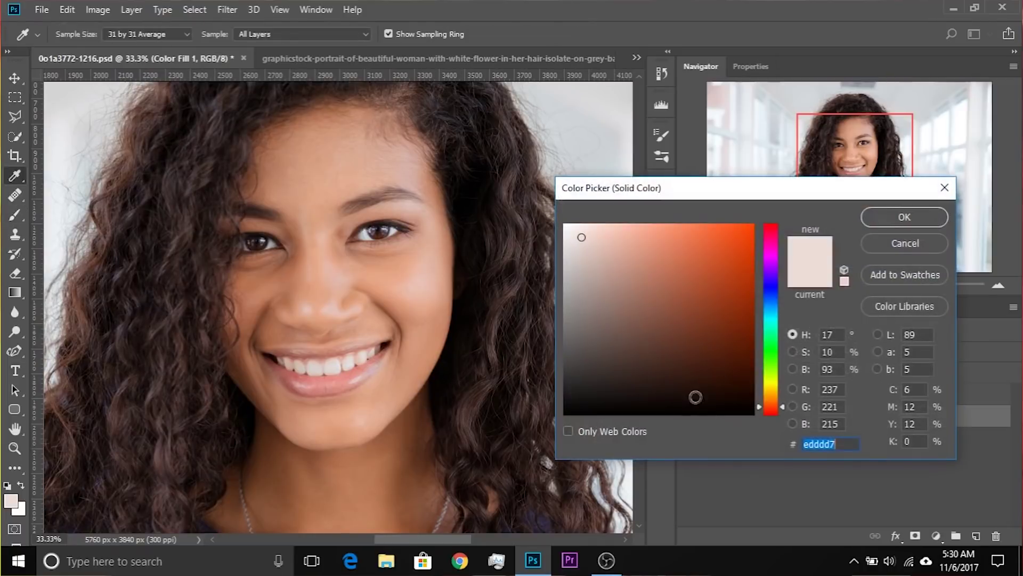
# Sample the forehead skin tone (daa386) as the fill, move it above Layer 0 and set Multiply.
pyautogui.click(361, 270)
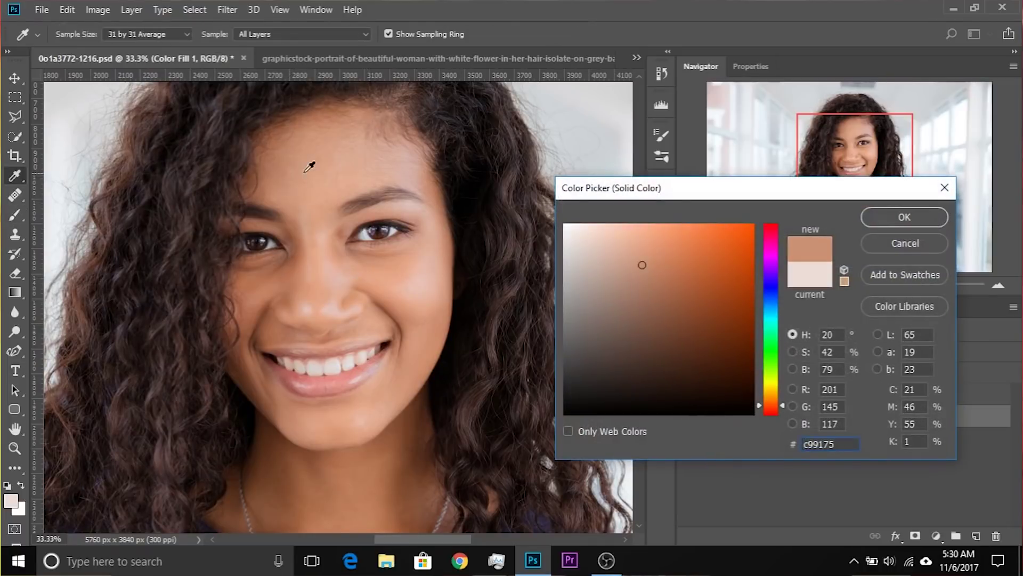
pyautogui.click(916, 219)
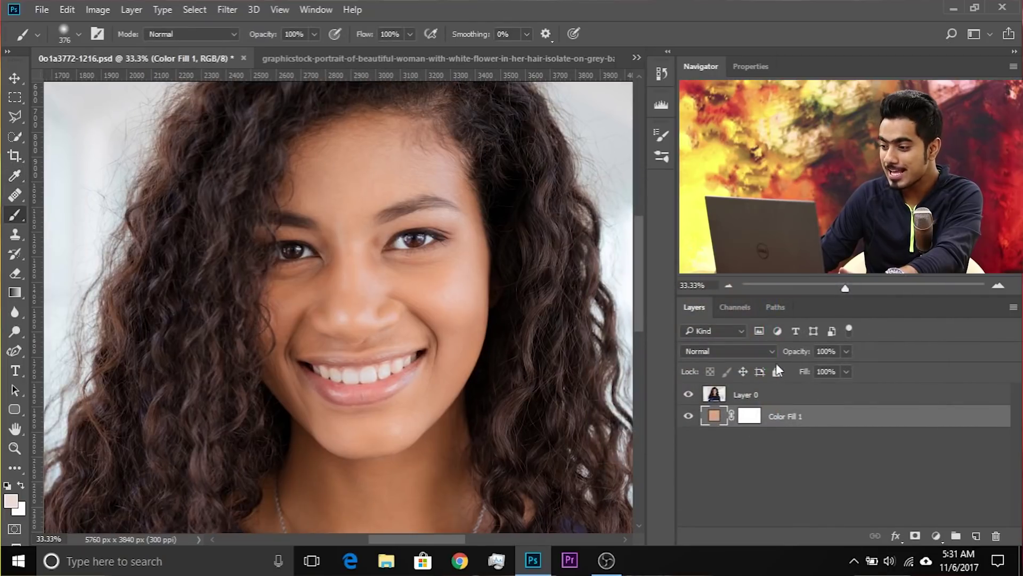
pyautogui.moveTo(800, 419); pyautogui.dragTo(800, 393)
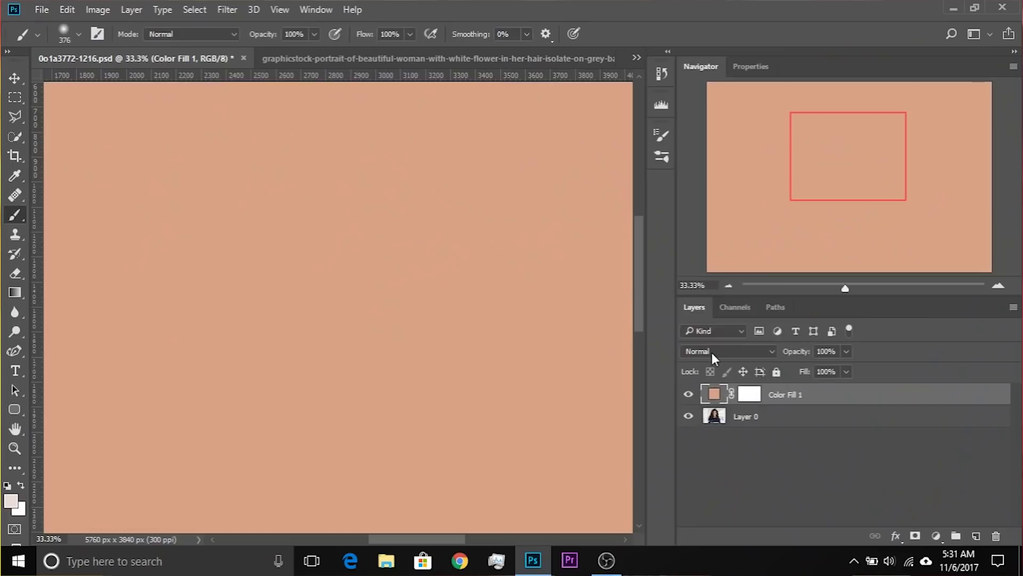
pyautogui.click(712, 352)
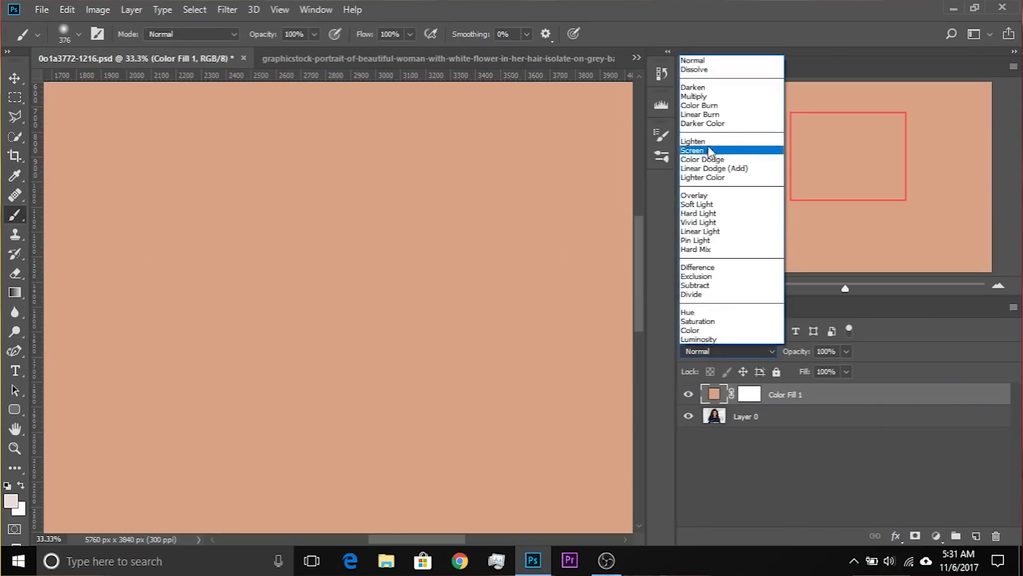
pyautogui.click(709, 99)
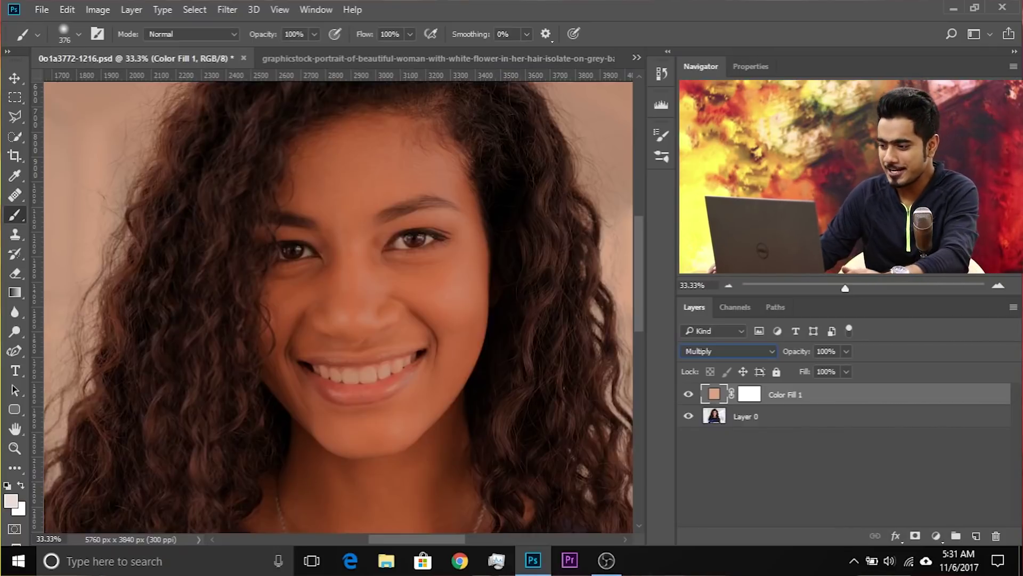
# Invert Color Fill 1's mask and paint it back over forehead, cheeks, nose and neck with a 226 brush.
pyautogui.click(755, 394)
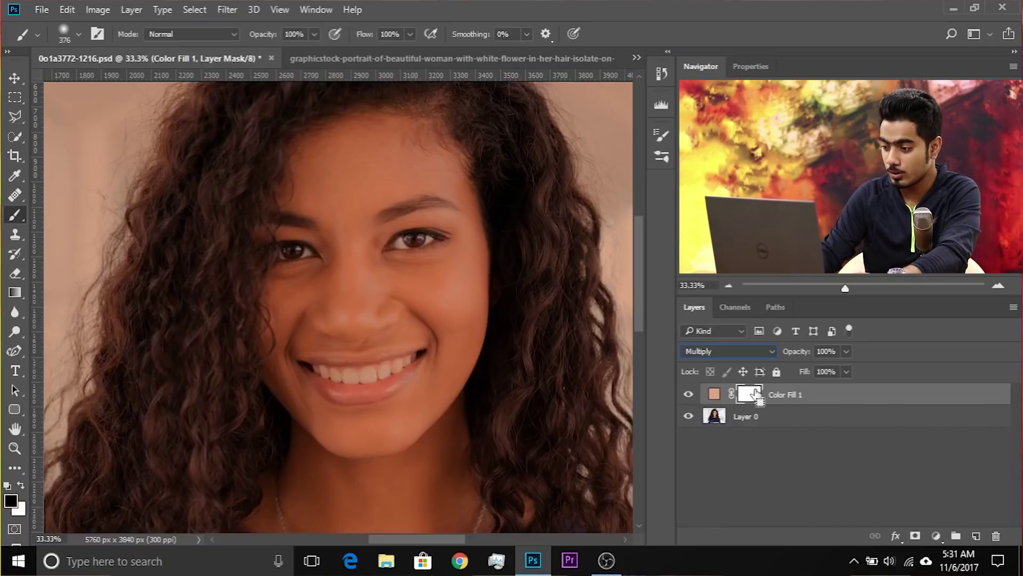
pyautogui.hotkey('ctrl', 'i')
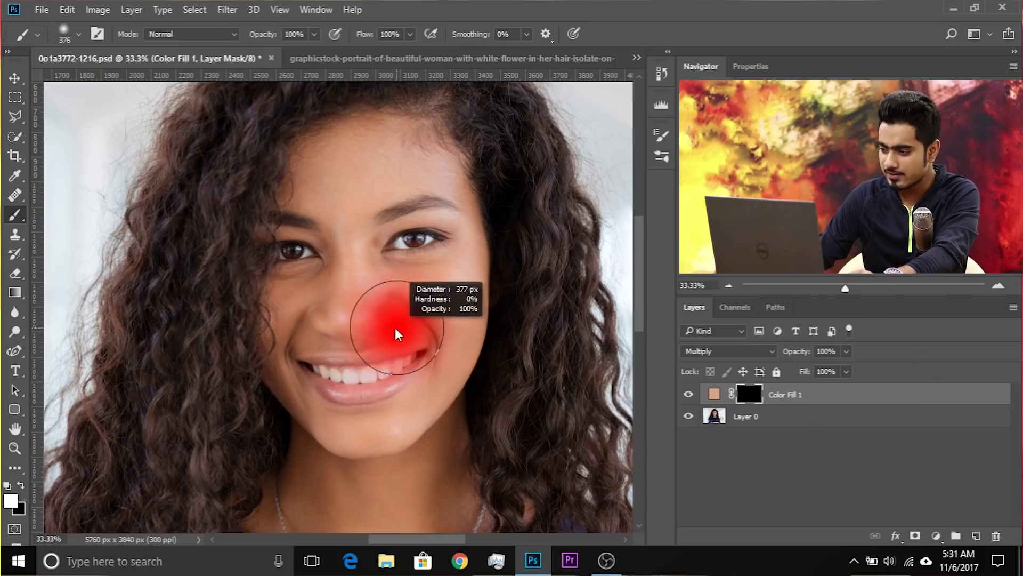
pyautogui.moveTo(398, 336); pyautogui.dragTo(357, 260)
pyautogui.moveTo(350, 219)
pyautogui.mouseDown()
pyautogui.moveTo(329, 177)
pyautogui.moveTo(312, 199)
pyautogui.moveTo(321, 187)
pyautogui.moveTo(425, 152)
pyautogui.moveTo(361, 139)
pyautogui.moveTo(425, 199)
pyautogui.moveTo(362, 219)
pyautogui.moveTo(354, 234)
pyautogui.moveTo(354, 218)
pyautogui.moveTo(360, 283)
pyautogui.moveTo(346, 269)
pyautogui.moveTo(294, 282)
pyautogui.mouseUp()
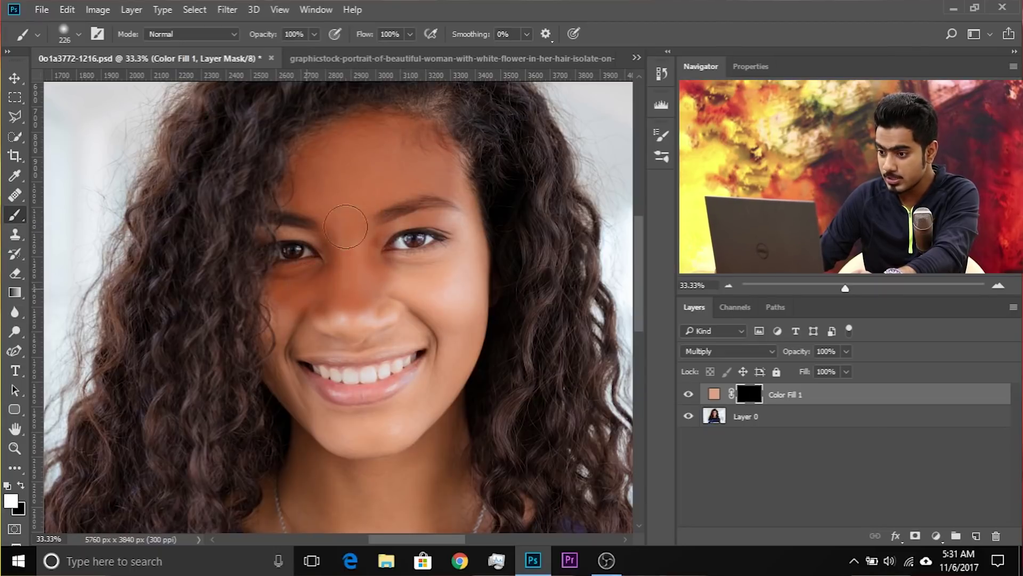
pyautogui.moveTo(454, 211)
pyautogui.mouseDown()
pyautogui.moveTo(457, 256)
pyautogui.moveTo(384, 275)
pyautogui.moveTo(362, 241)
pyautogui.mouseUp()
pyautogui.moveTo(373, 320)
pyautogui.mouseDown()
pyautogui.moveTo(293, 266)
pyautogui.moveTo(416, 277)
pyautogui.moveTo(437, 263)
pyautogui.moveTo(464, 320)
pyautogui.moveTo(320, 373)
pyautogui.moveTo(442, 368)
pyautogui.mouseUp()
pyautogui.moveTo(371, 424)
pyautogui.mouseDown()
pyautogui.moveTo(379, 338)
pyautogui.moveTo(334, 324)
pyautogui.moveTo(355, 407)
pyautogui.moveTo(463, 411)
pyautogui.moveTo(402, 368)
pyautogui.mouseUp()
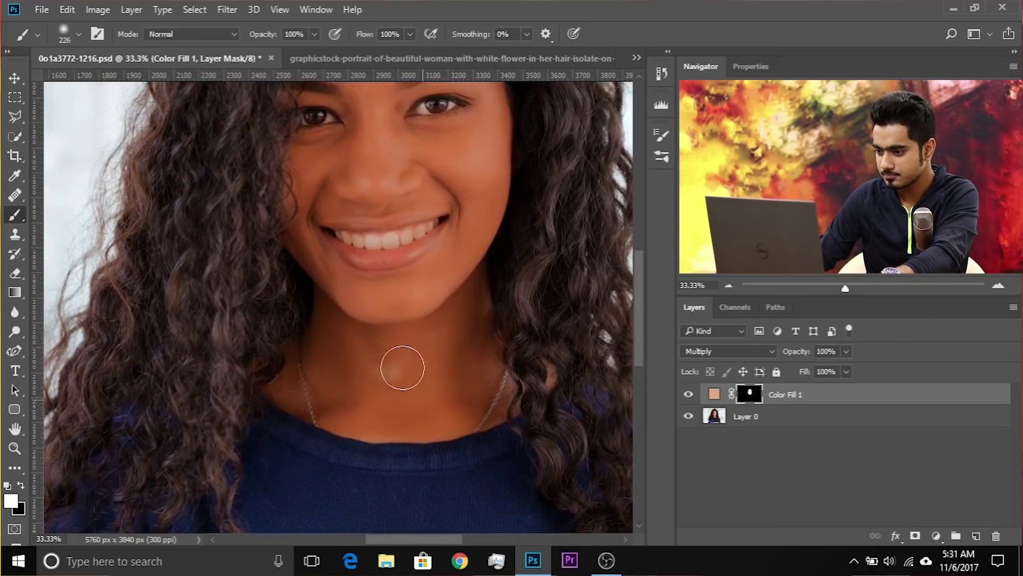
# Lower Color Fill 1's opacity to about 38%.
pyautogui.scroll(5, 402, 334)
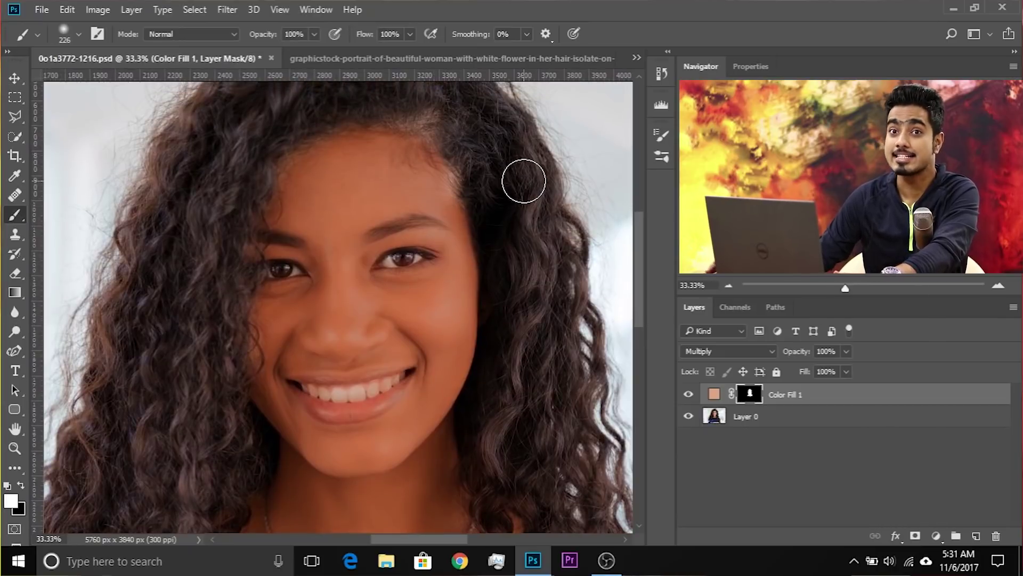
pyautogui.scroll(1, 426, 219)
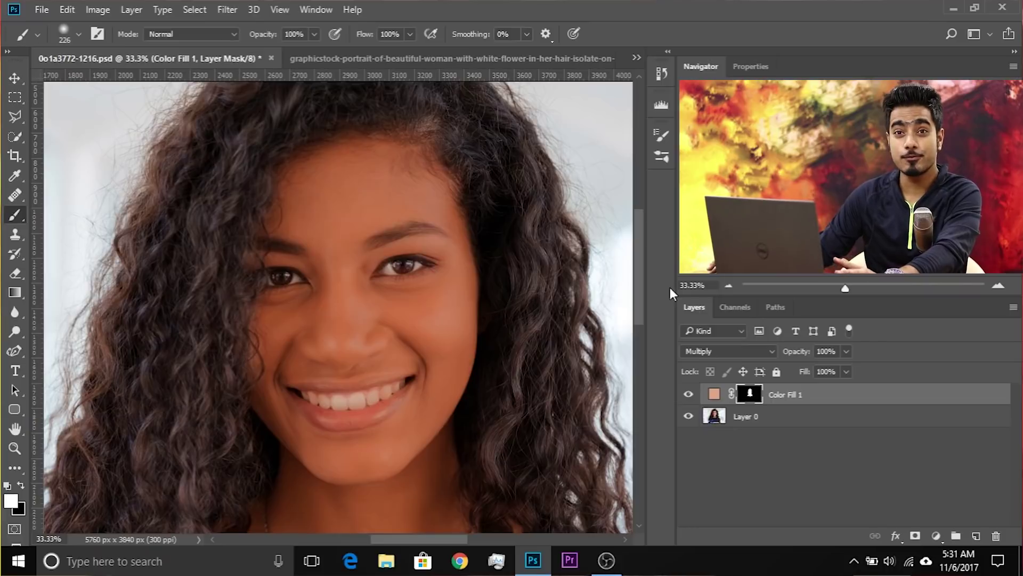
pyautogui.moveTo(815, 365); pyautogui.dragTo(804, 366)
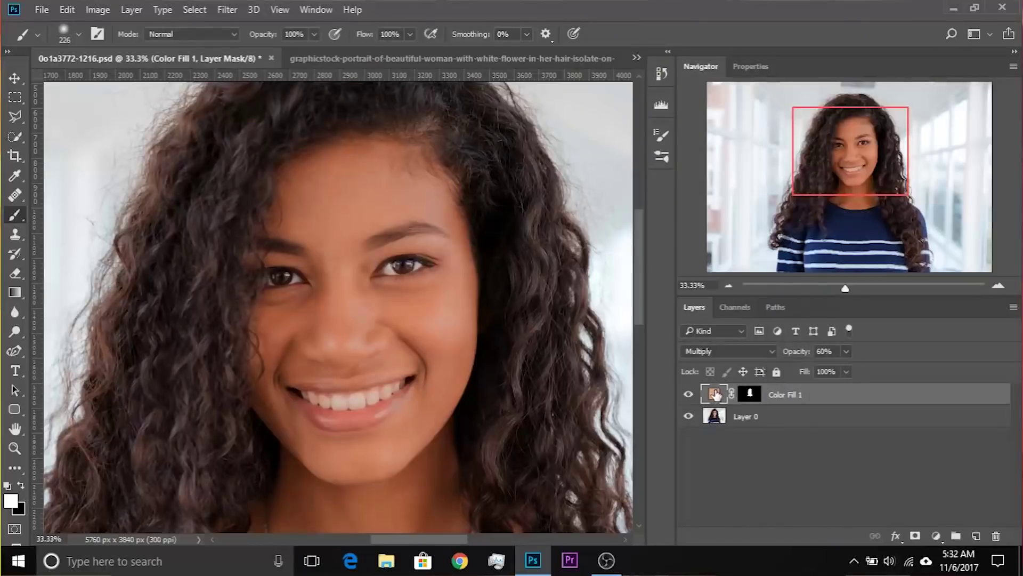
# Make the fill colour more saturated, with hue 18 and brightness 78.
pyautogui.doubleClick(716, 394)
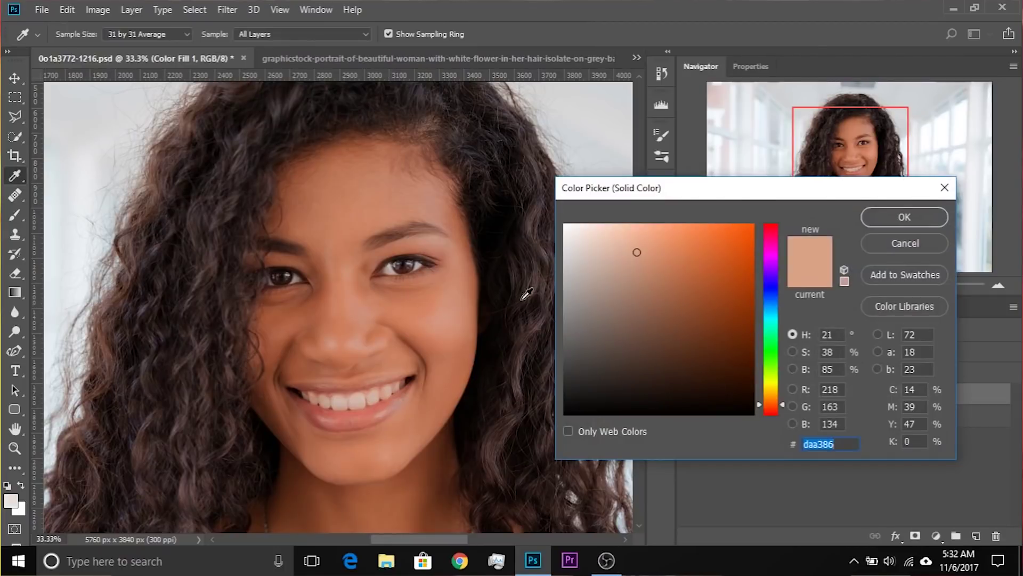
pyautogui.click(792, 351)
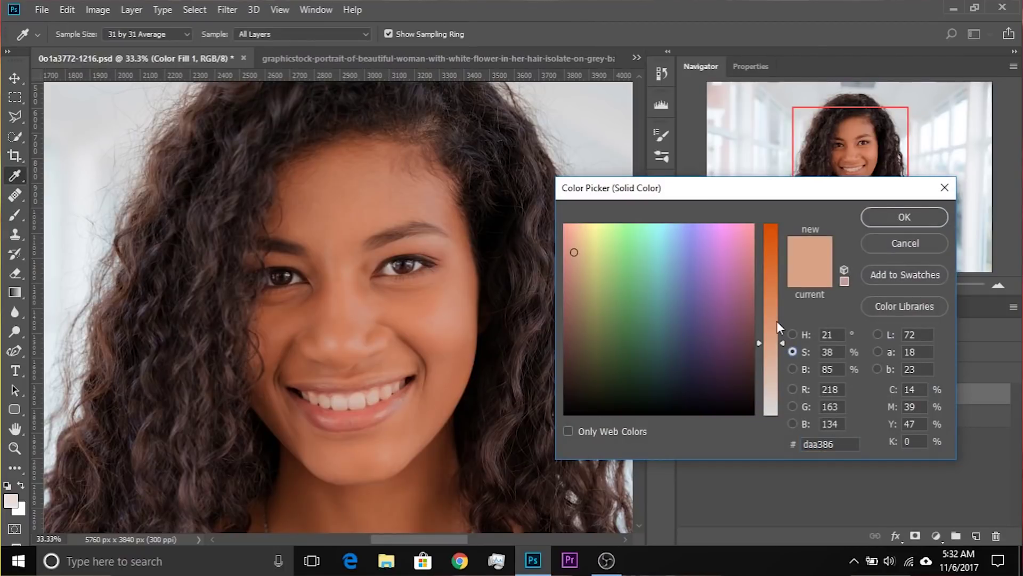
pyautogui.moveTo(779, 342); pyautogui.dragTo(775, 313)
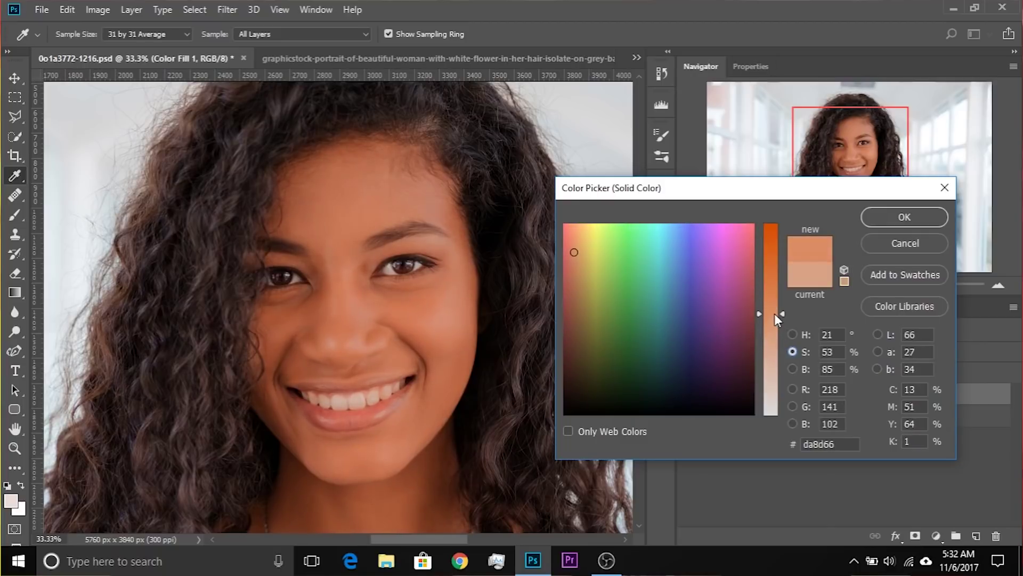
pyautogui.click(792, 335)
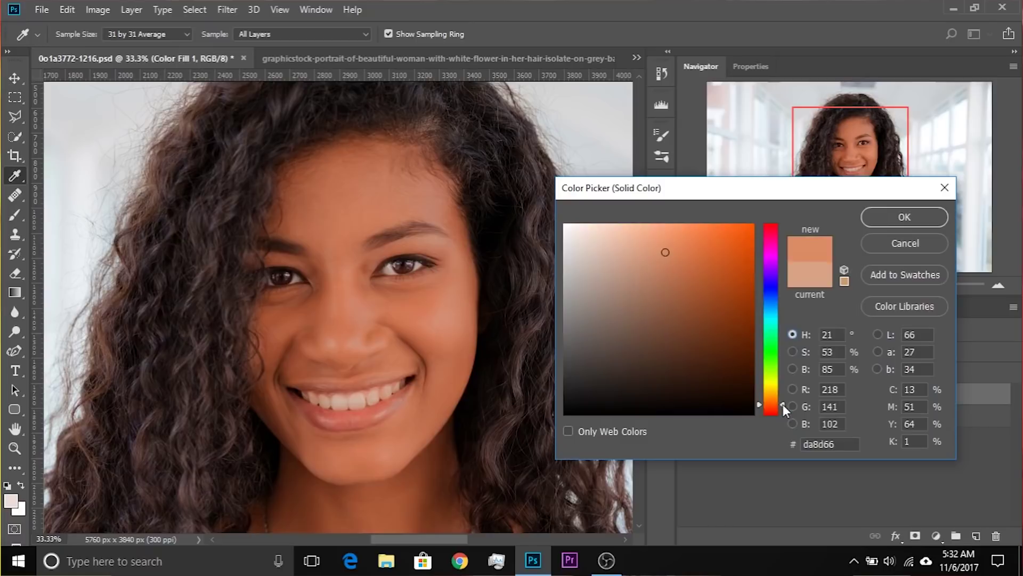
pyautogui.moveTo(781, 404); pyautogui.dragTo(781, 405)
pyautogui.click(793, 369)
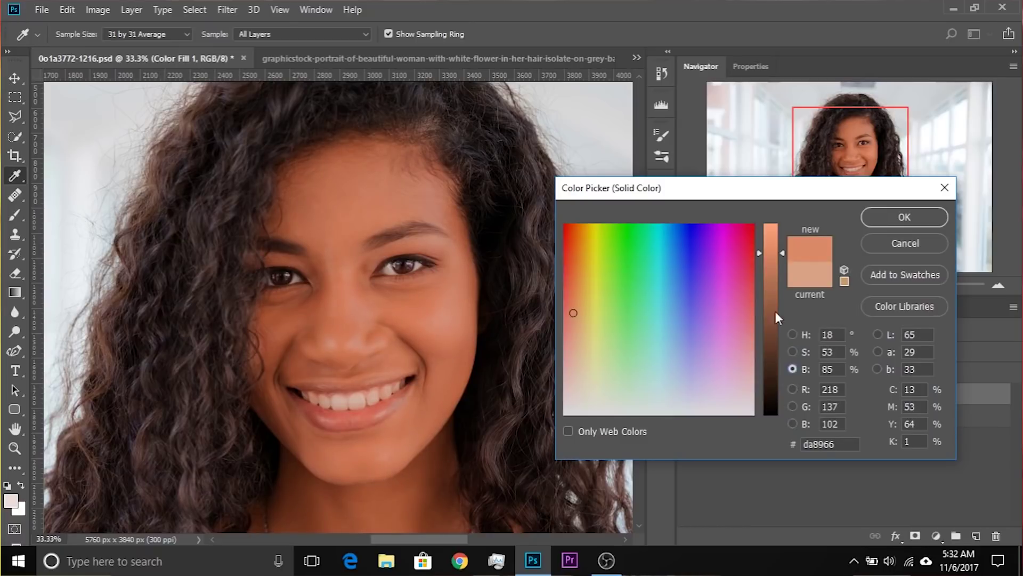
pyautogui.moveTo(782, 251)
pyautogui.mouseDown()
pyautogui.moveTo(780, 274)
pyautogui.moveTo(778, 257)
pyautogui.mouseUp()
pyautogui.click(900, 219)
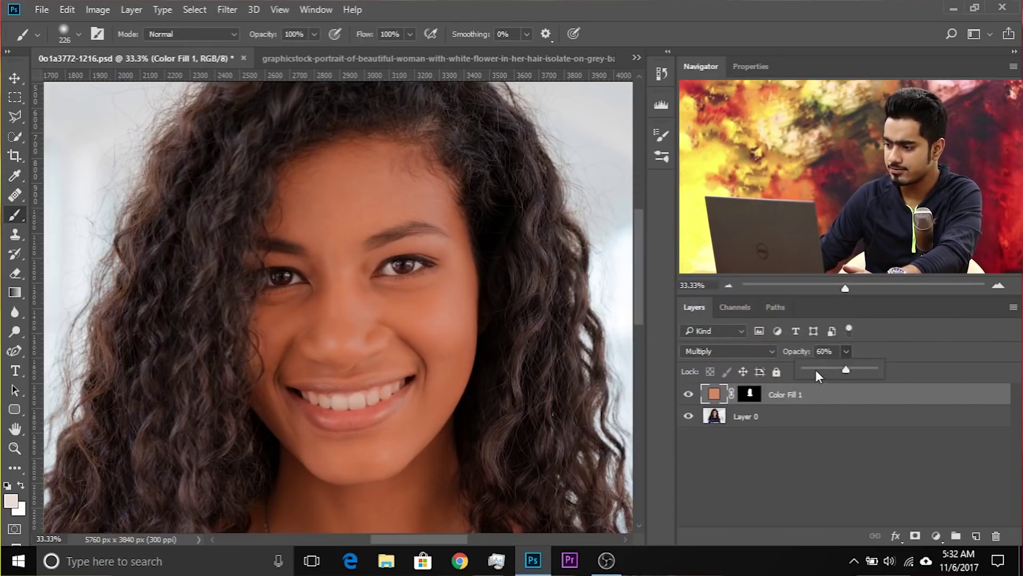
# Set Color Fill 1's opacity to 24% and toggle it off and on to compare.
pyautogui.click(814, 369)
pyautogui.moveTo(818, 375); pyautogui.dragTo(826, 369)
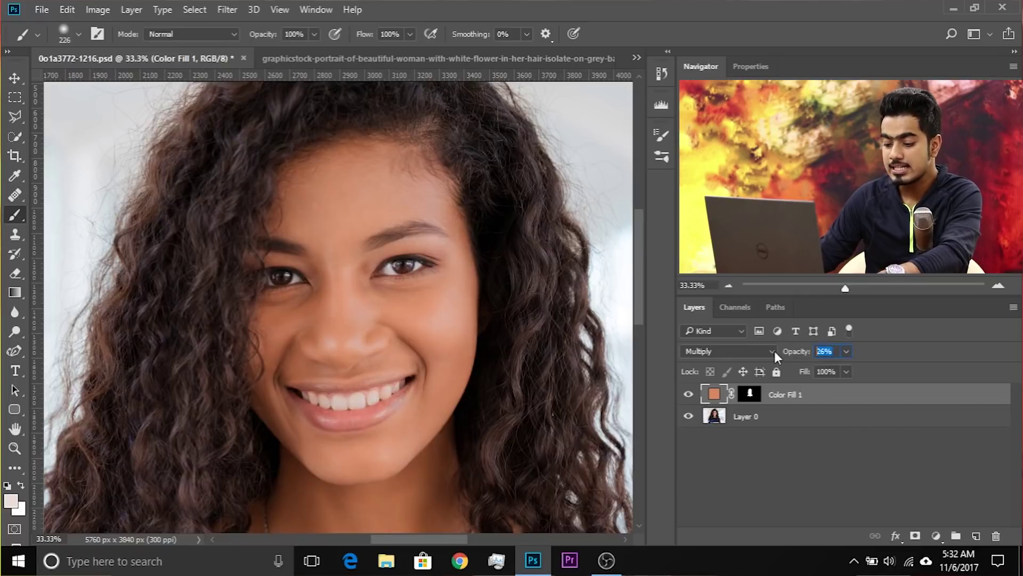
pyautogui.write('24')
pyautogui.press('Return')
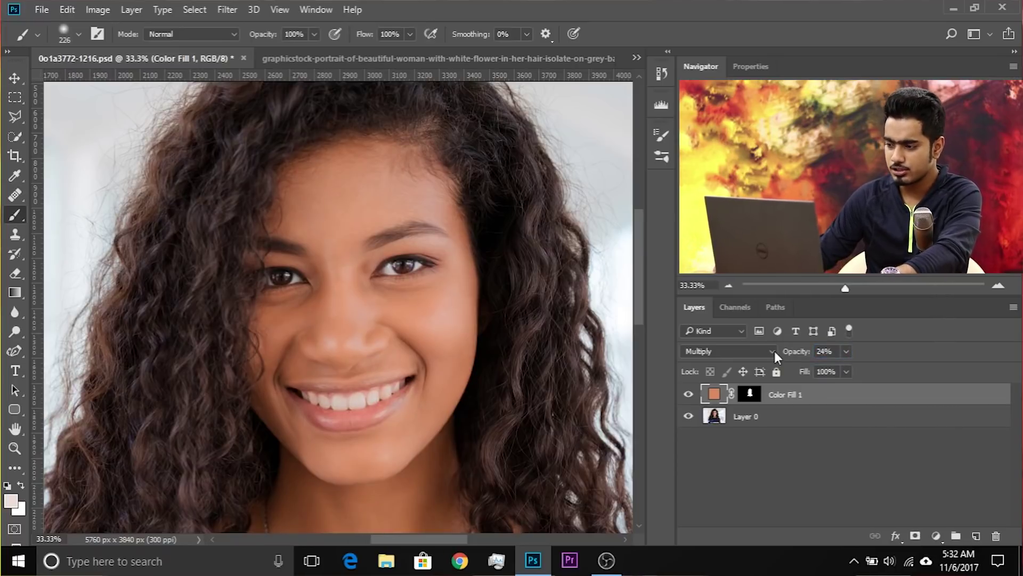
pyautogui.click(689, 397)
pyautogui.click(689, 397)
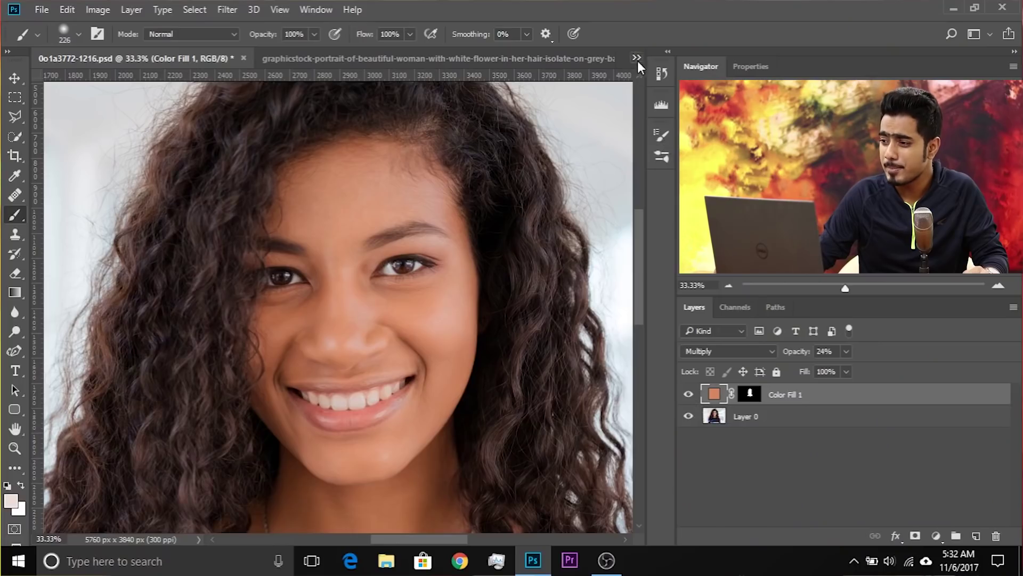
# Switch to the hat portrait and zoom in on her face.
pyautogui.click(637, 58)
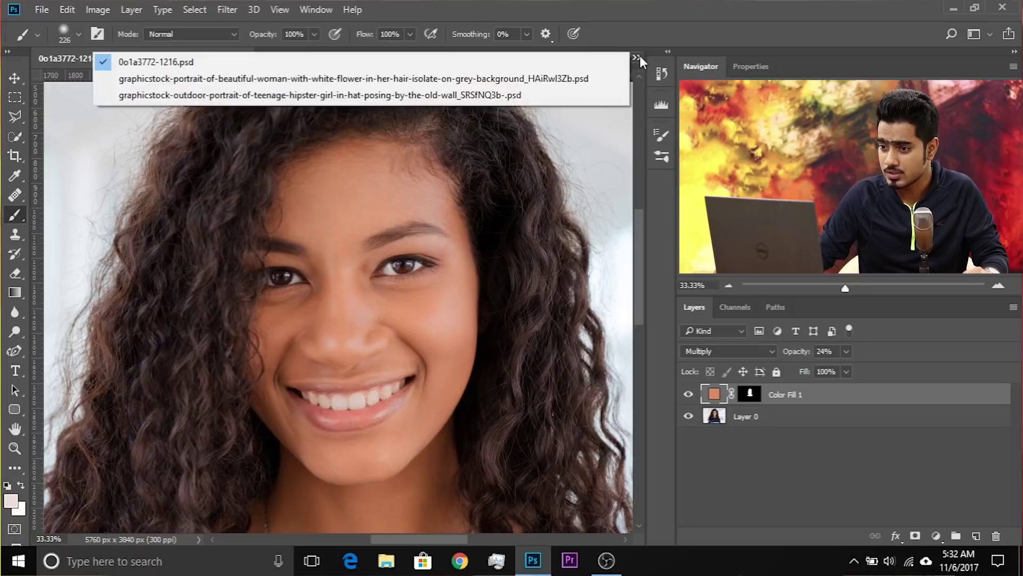
pyautogui.click(578, 79)
pyautogui.click(631, 59)
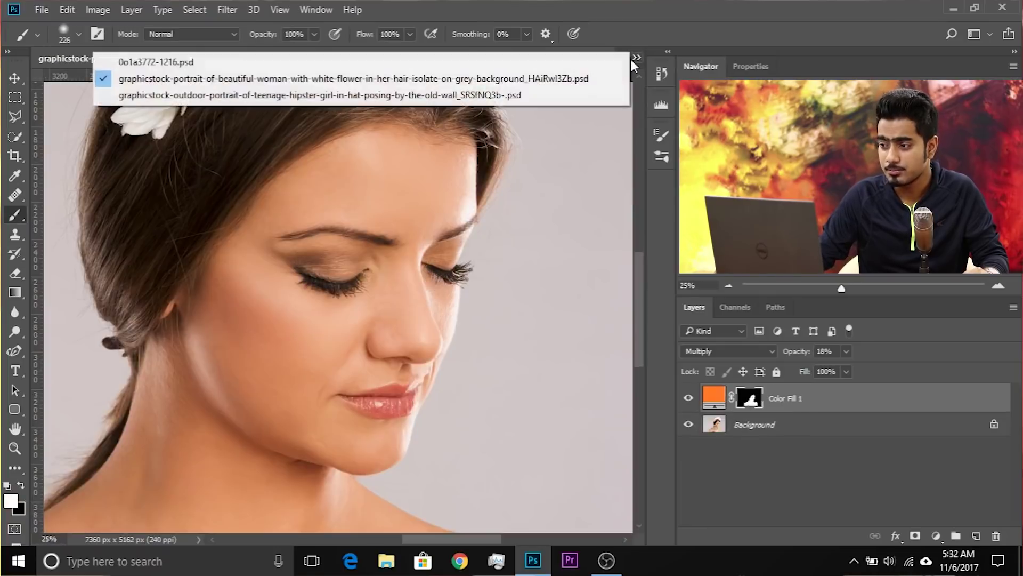
pyautogui.click(558, 95)
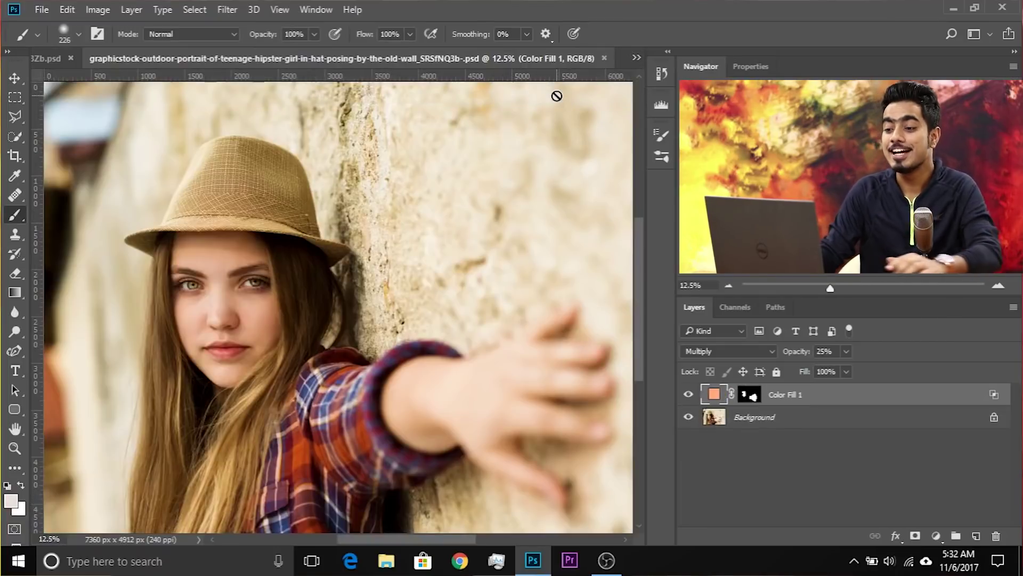
pyautogui.hotkey('ctrl', '+')
pyautogui.hotkey('ctrl', '+')
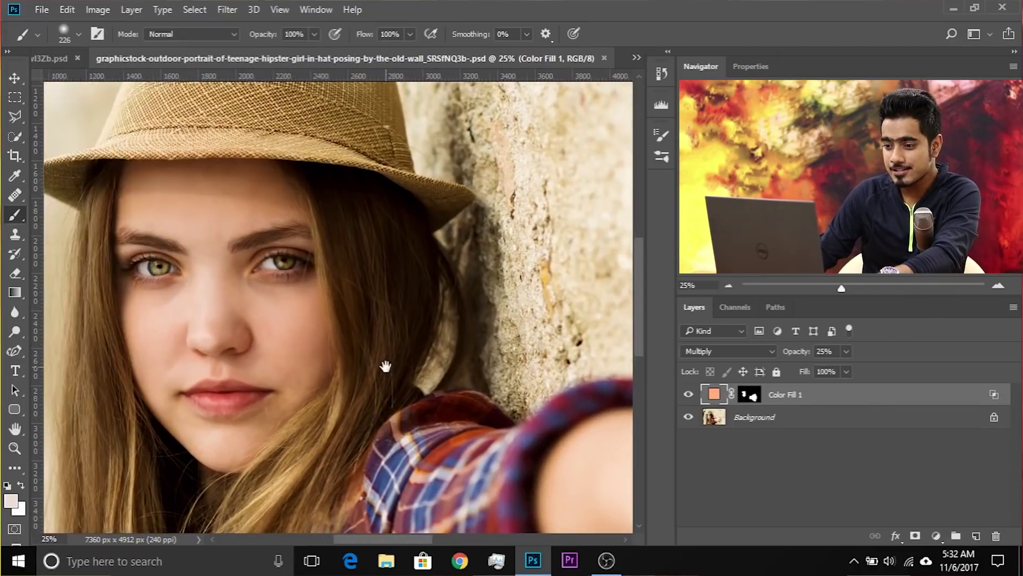
pyautogui.moveTo(365, 411); pyautogui.dragTo(429, 410)
# Compare the hat portrait with Color Fill 1 hidden and shown again.
pyautogui.click(687, 395)
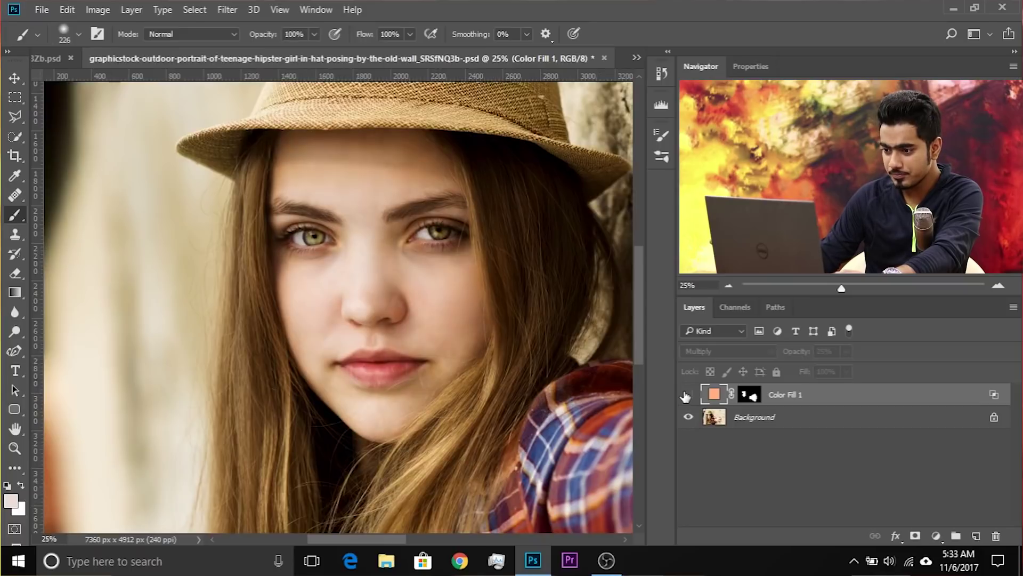
pyautogui.hotkey('ctrl', '-')
pyautogui.hotkey('ctrl', '-')
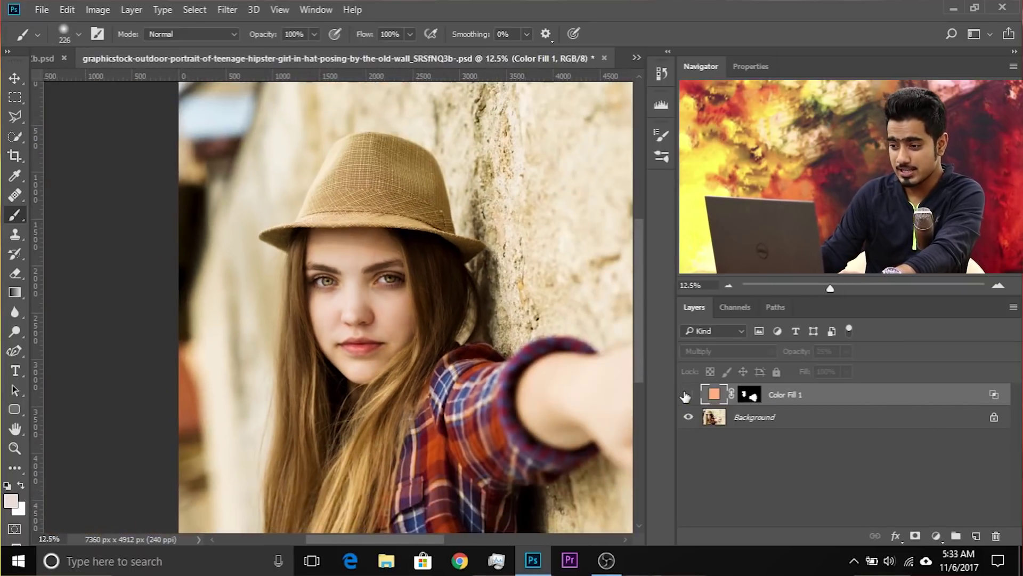
pyautogui.moveTo(441, 421); pyautogui.dragTo(343, 406)
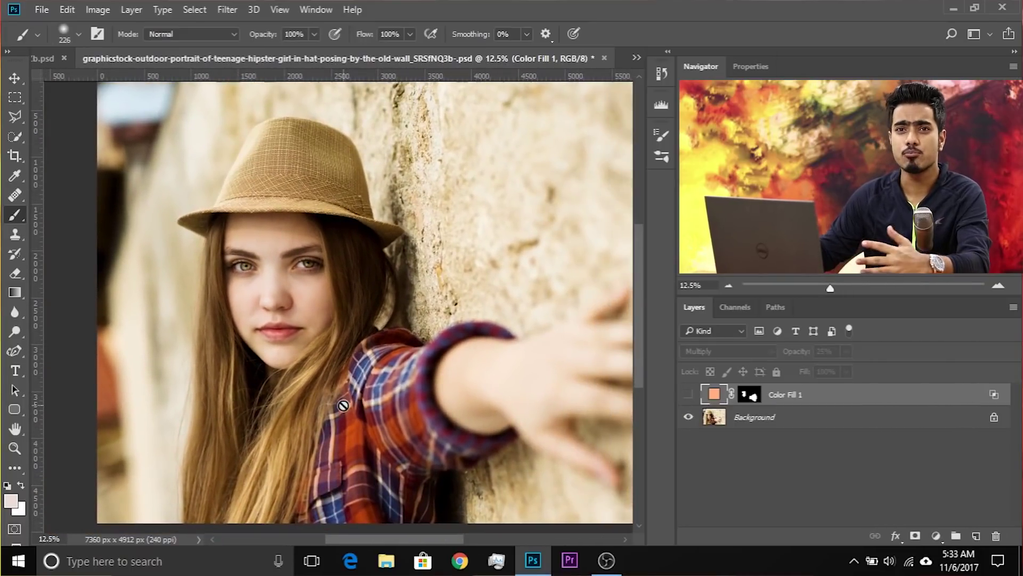
pyautogui.hotkey('ctrl', '+')
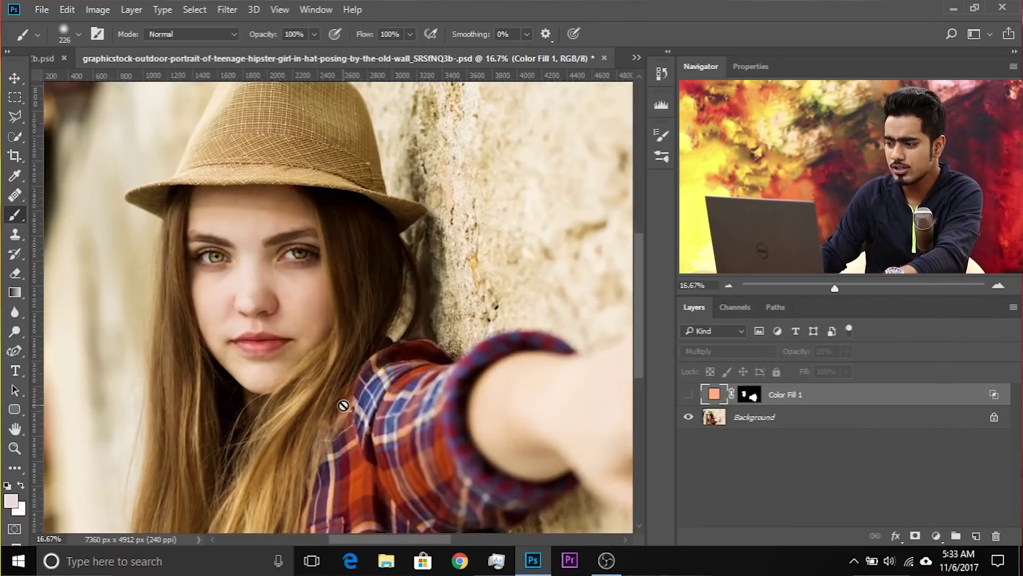
pyautogui.moveTo(345, 407); pyautogui.dragTo(284, 405)
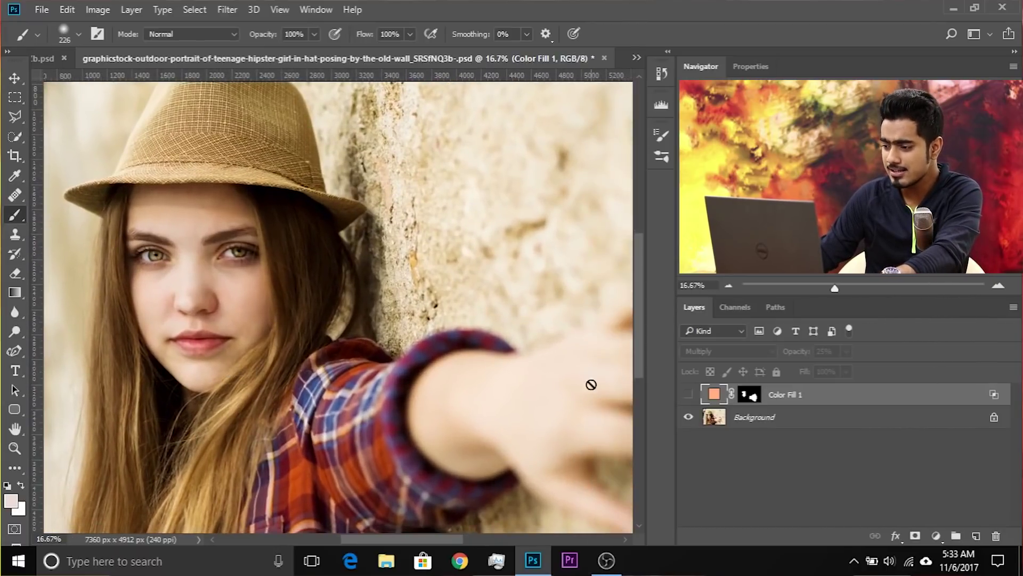
pyautogui.click(688, 395)
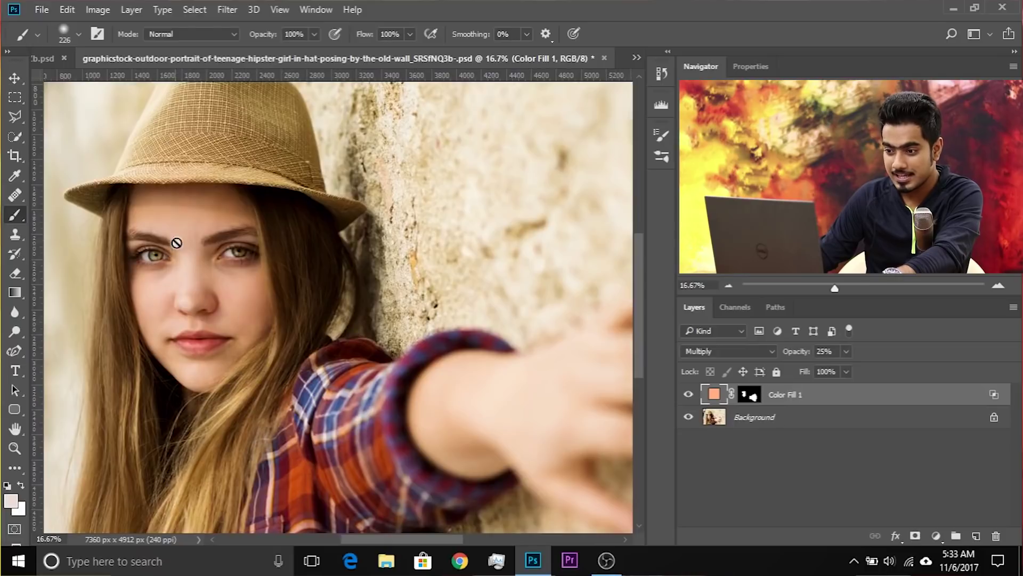